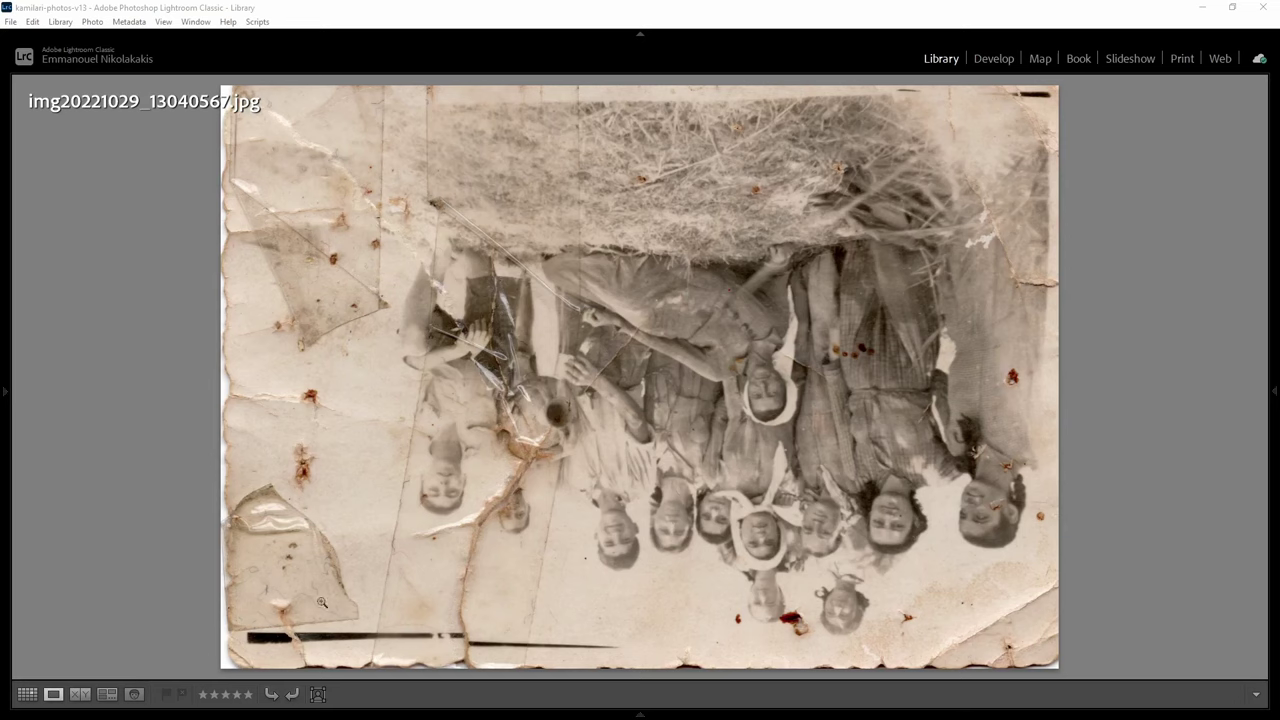
- Rotate the upside-down group photo clockwise and send an edited copy to Photoshop 2024
click(291, 694)
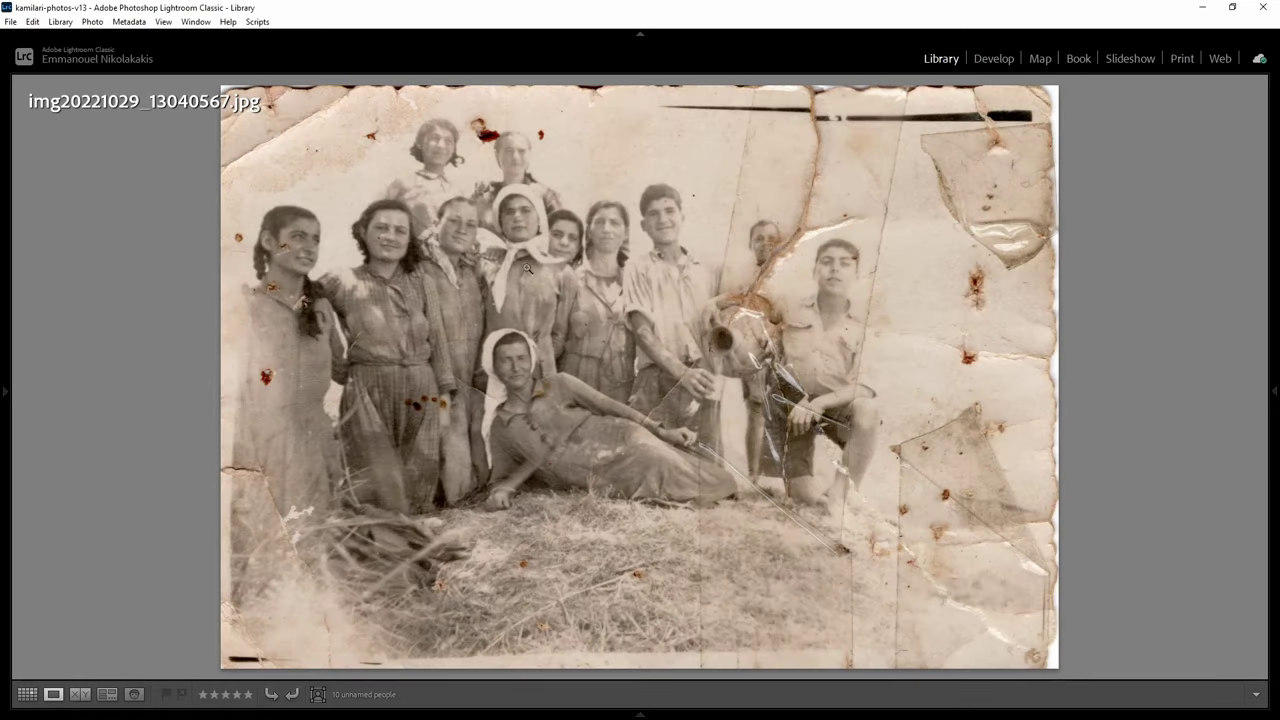
mouse_move(278, 236)
mouse_down()
mouse_move(369, 247)
mouse_move(330, 110)
mouse_move(1015, 181)
mouse_move(1023, 470)
mouse_up()
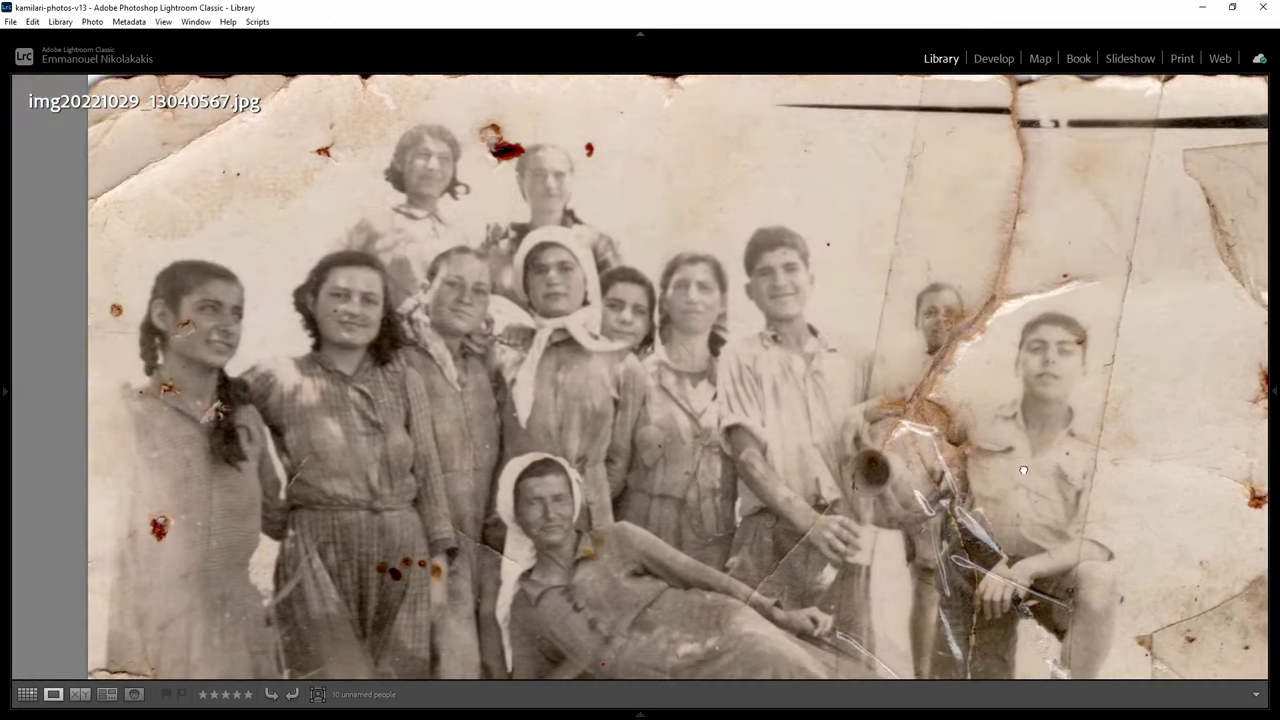
right_click(1023, 470)
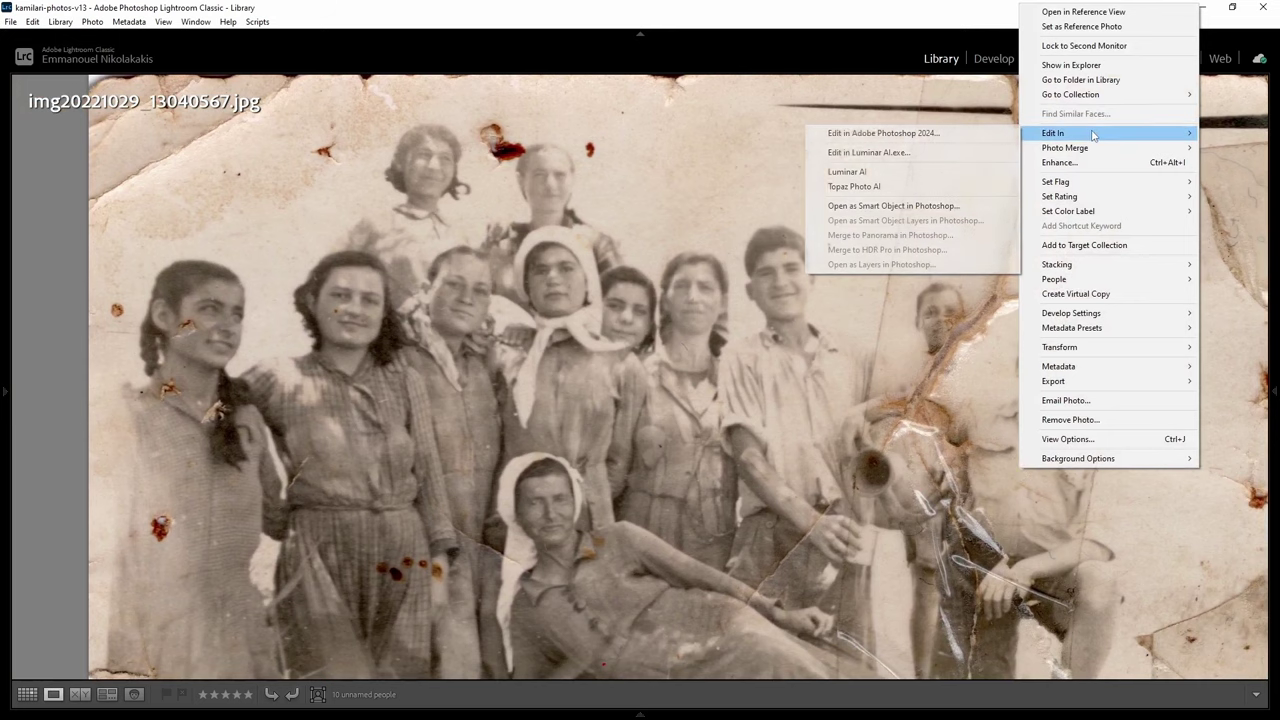
click(994, 136)
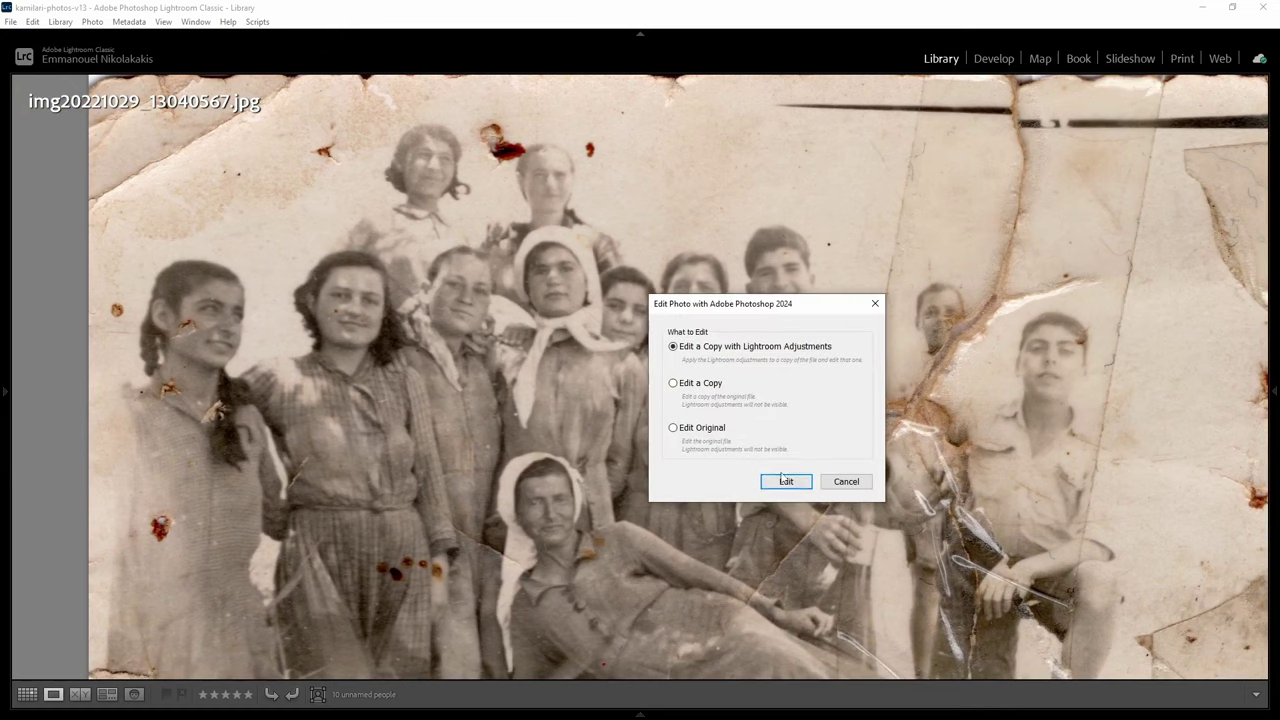
click(787, 482)
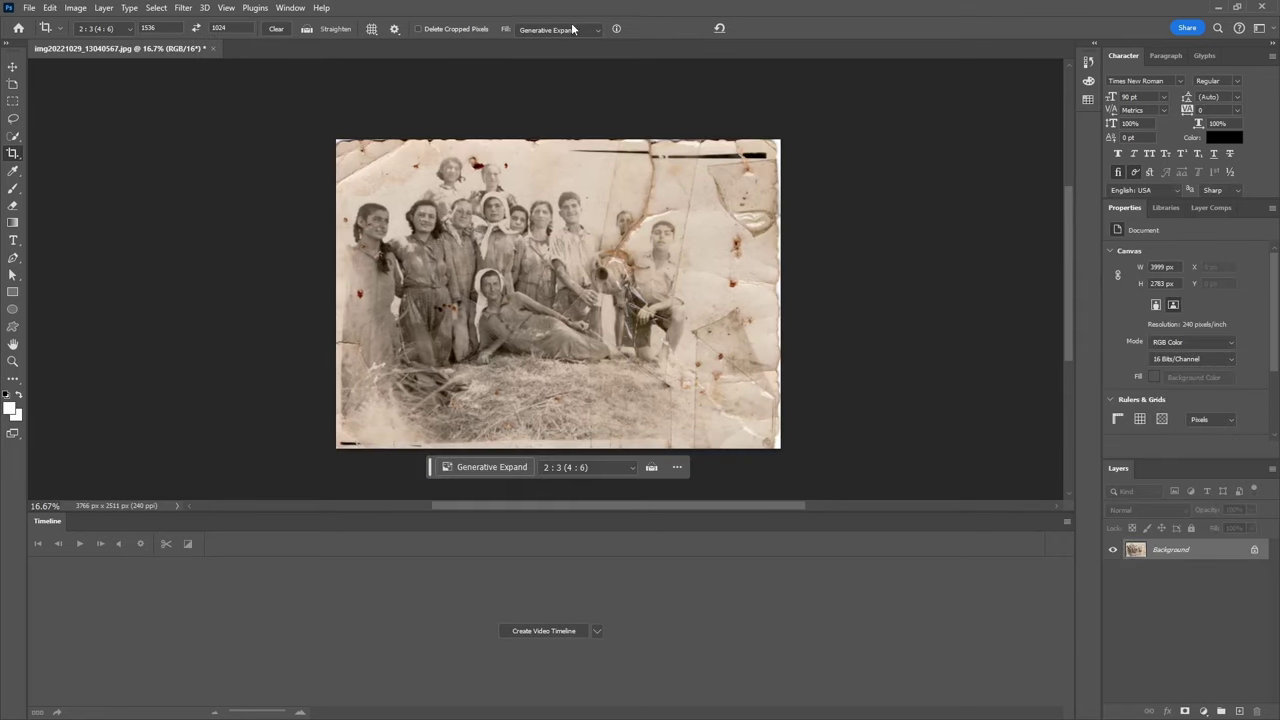
- Commit the photo's crop with a Transparent fill instead of Generative Expand
click(573, 29)
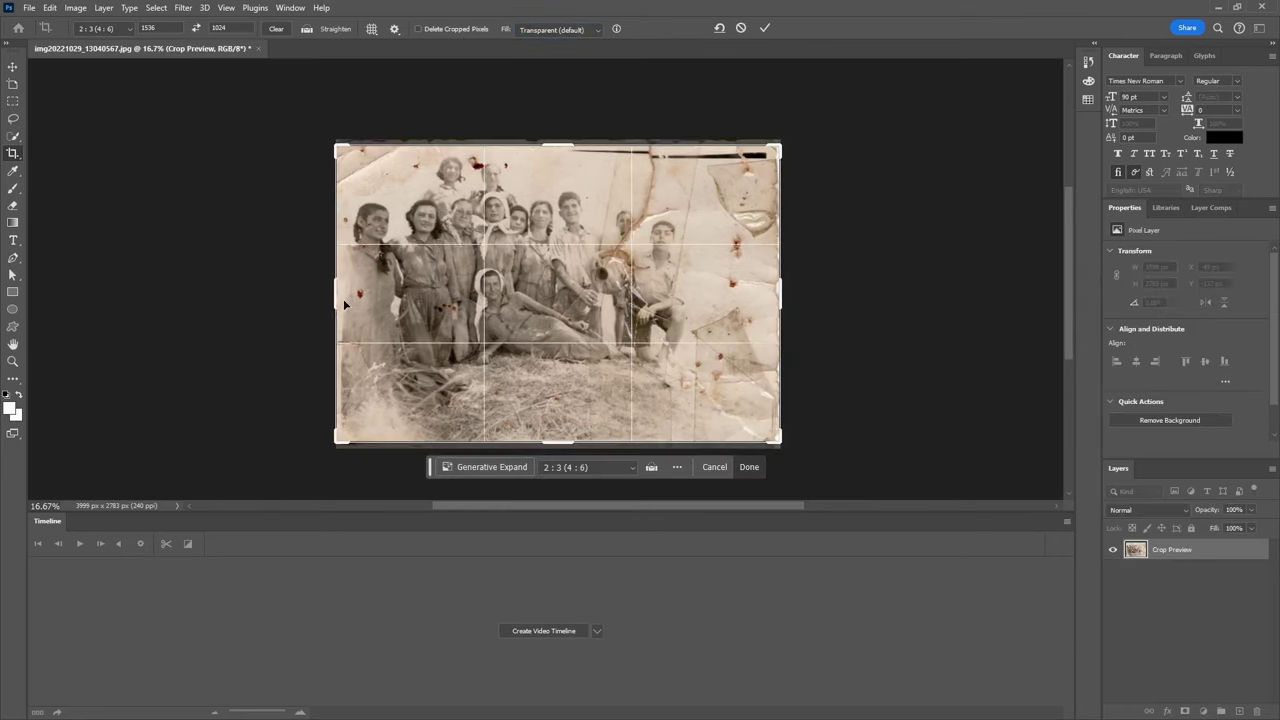
key(Return)
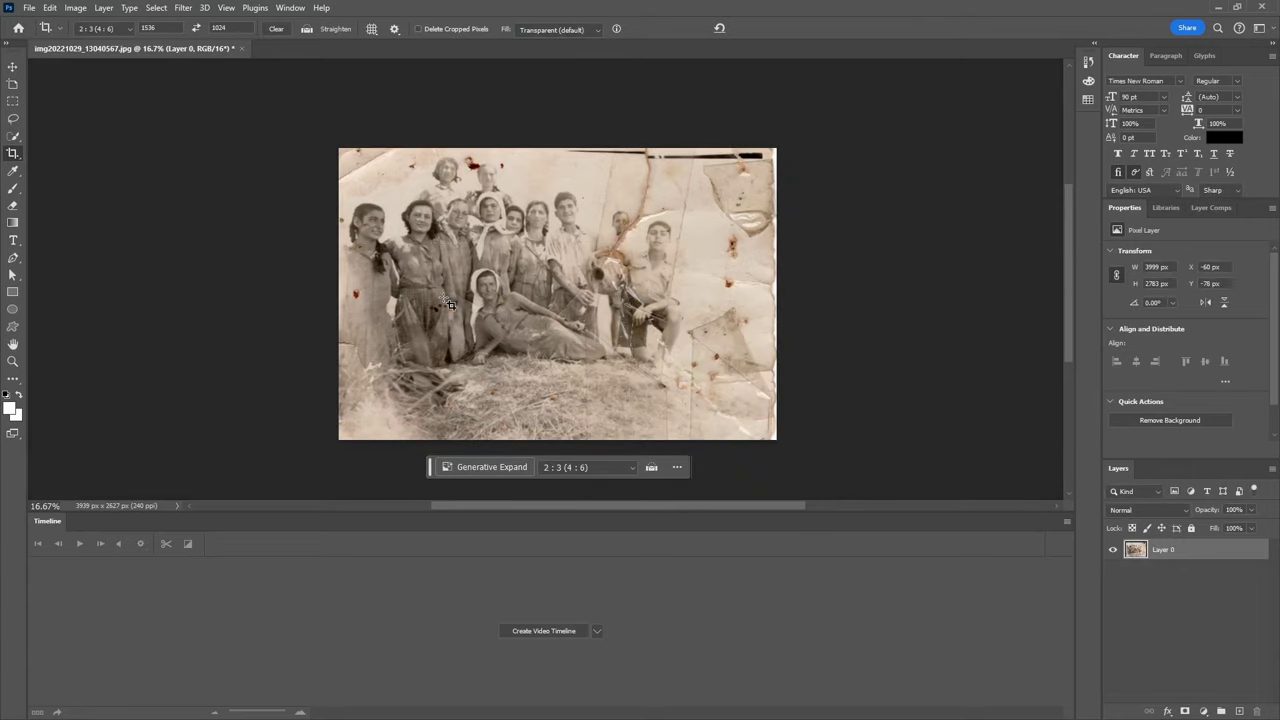
key(z)
scroll(447, 345, up, 5)
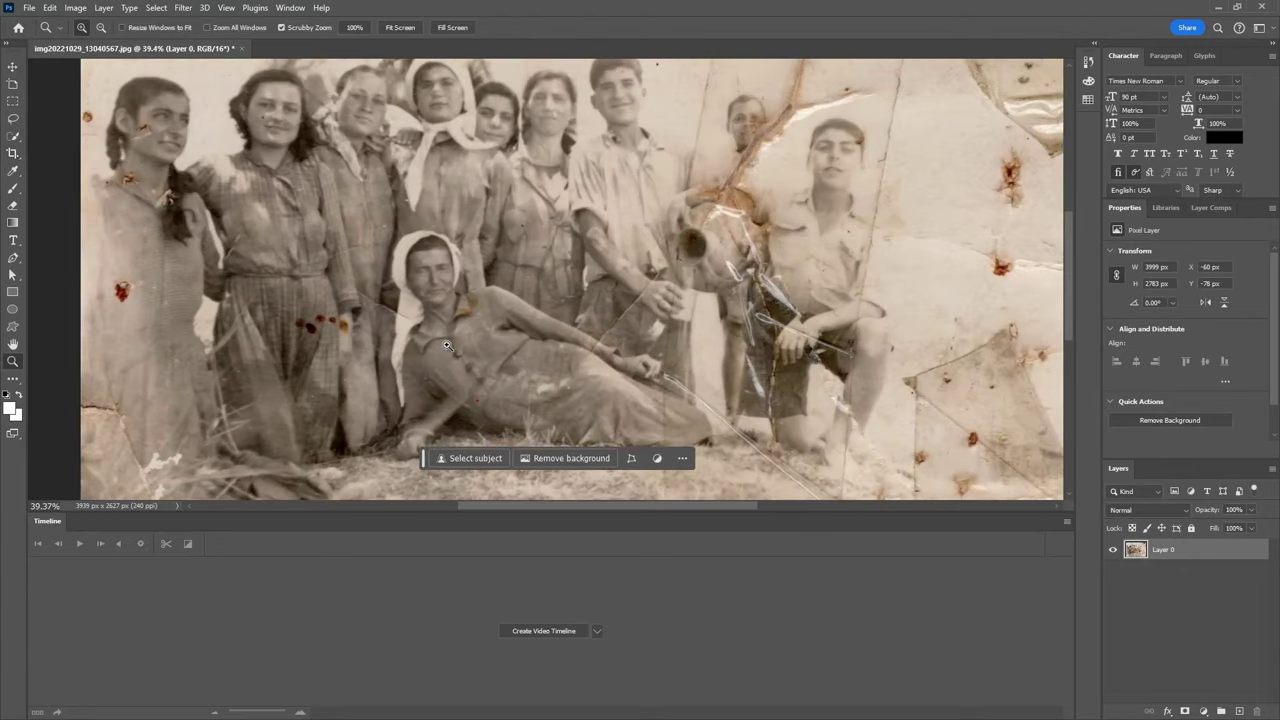
scroll(820, 346, down, 2)
- Duplicate the photo as Layer 0 copy and close the Timeline panel
key(ctrl+j)
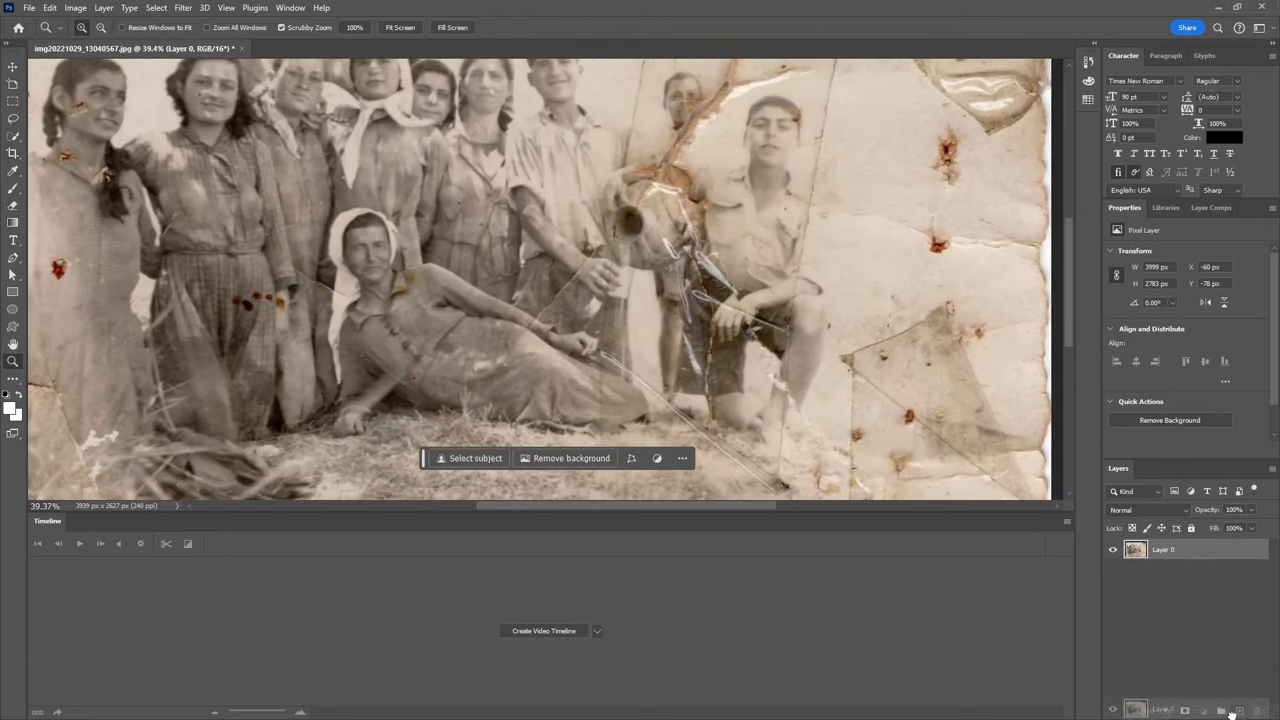
scroll(786, 293, up, 2)
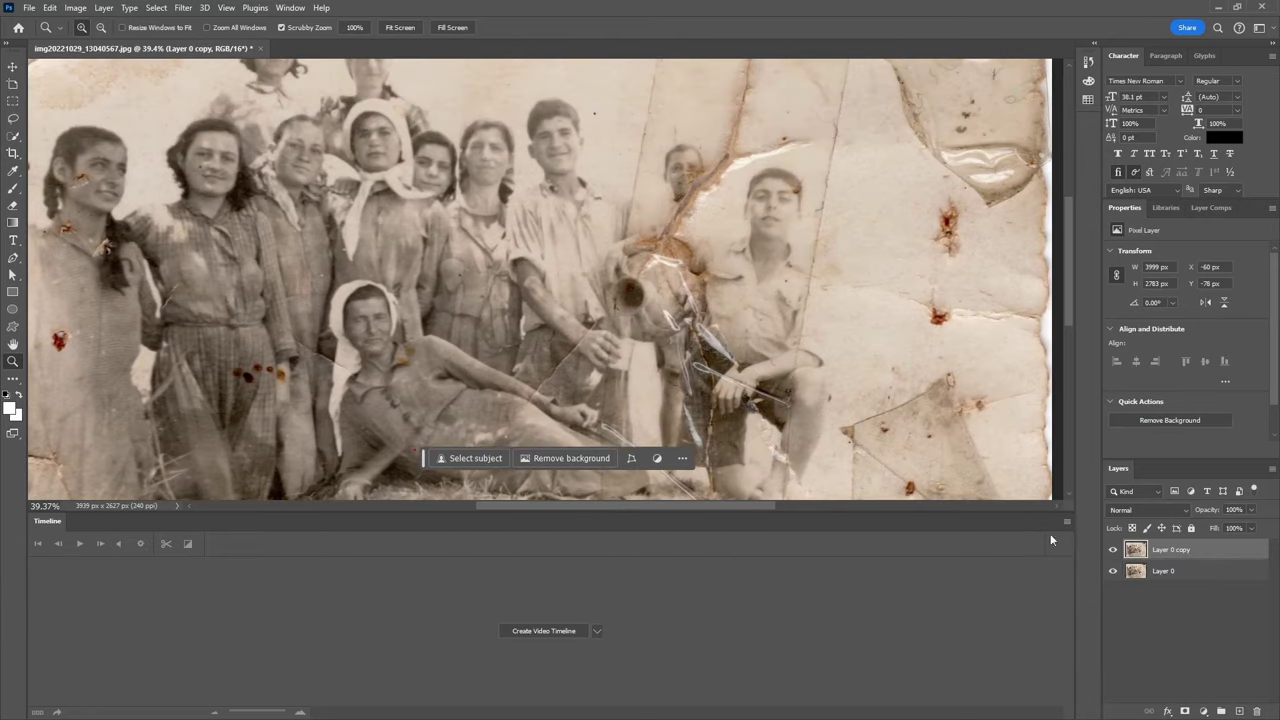
right_click(50, 525)
click(80, 530)
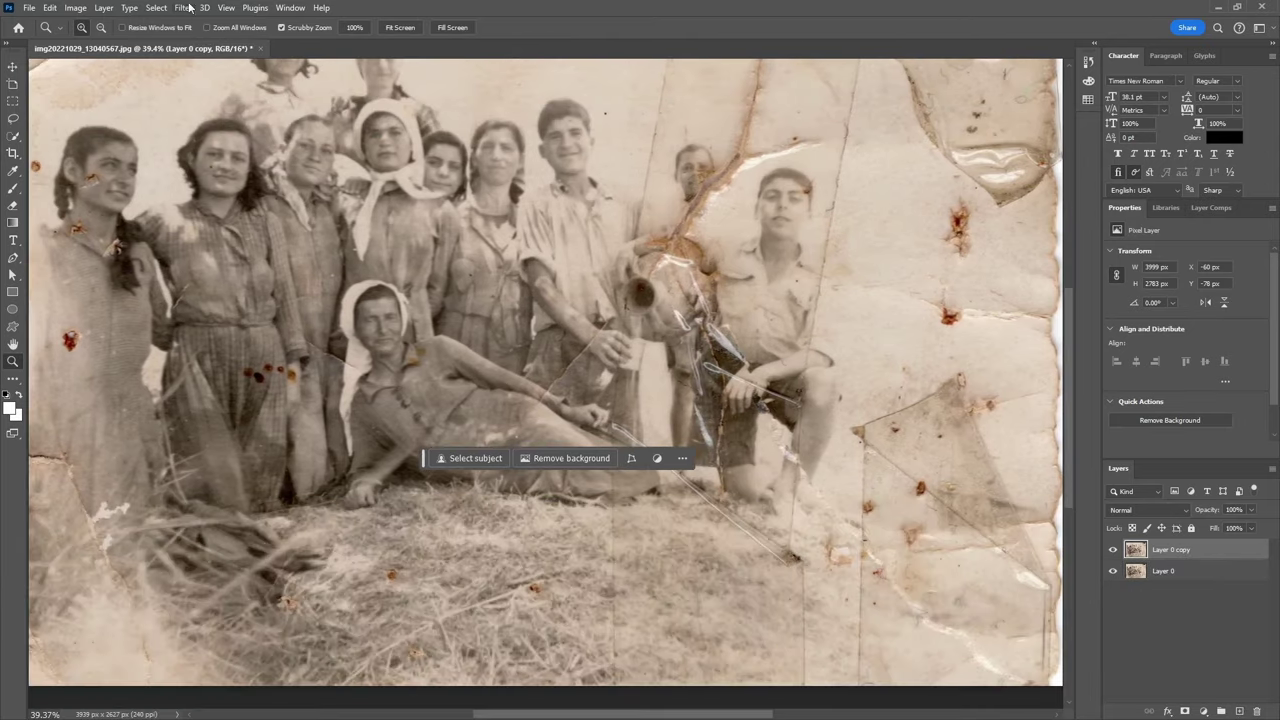
- Apply Neural Filters Photo Restoration with higher scratch reduction, output to a new layer
click(187, 8)
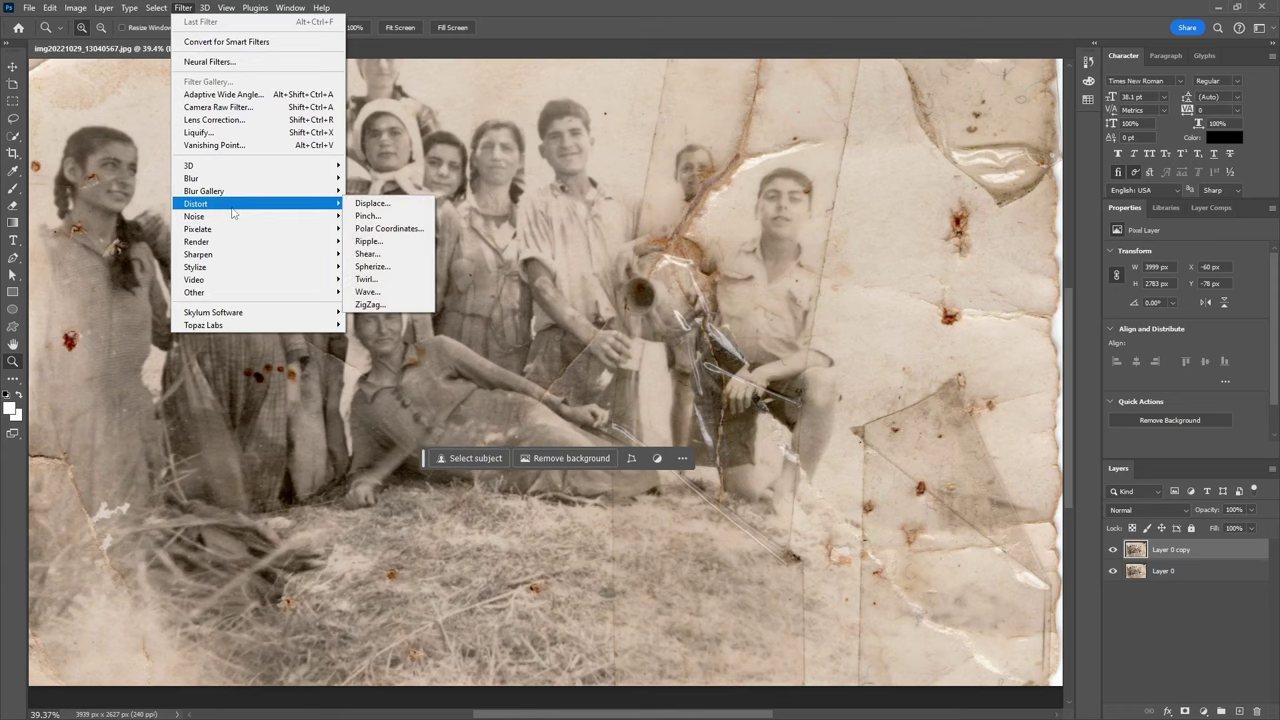
click(210, 61)
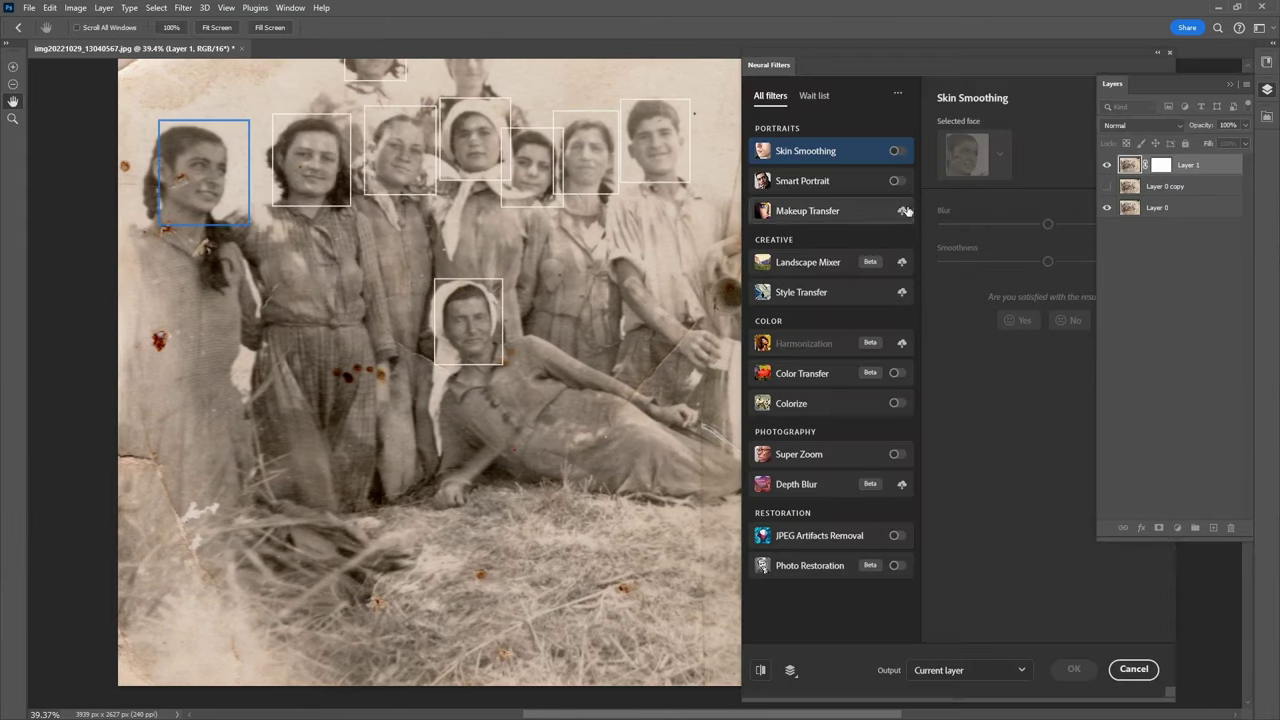
click(900, 565)
click(1043, 226)
click(990, 670)
click(960, 643)
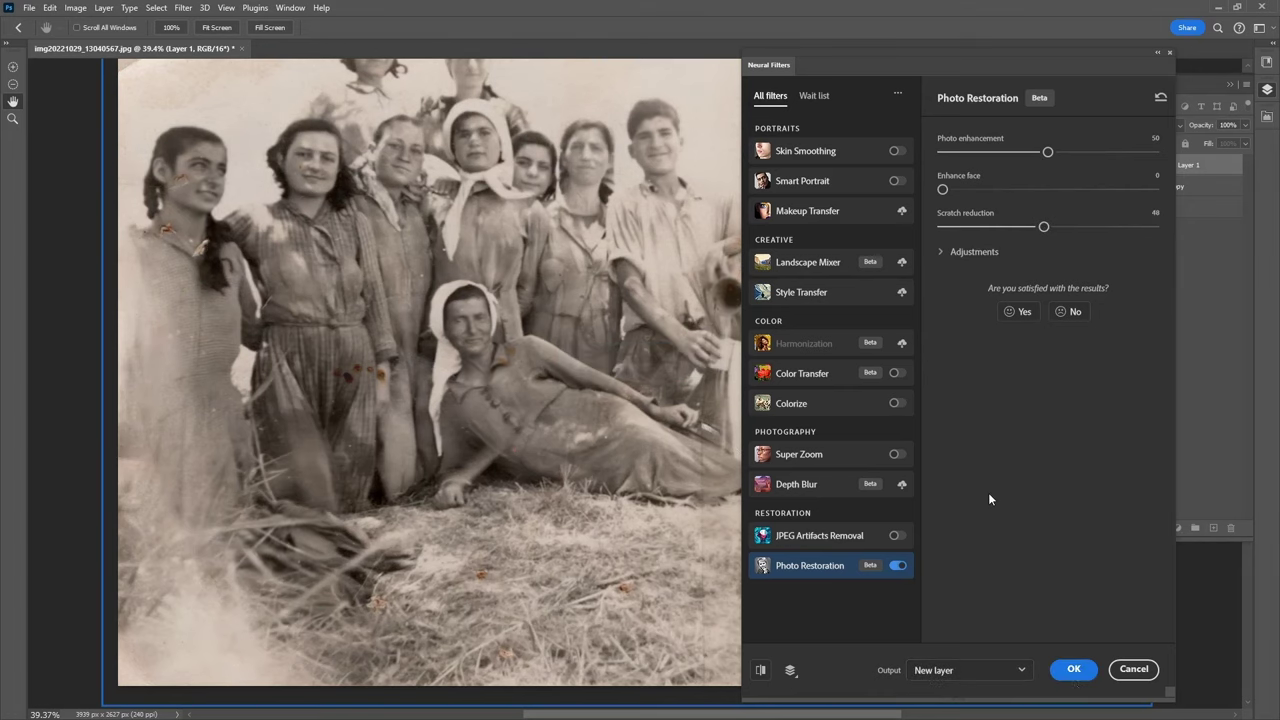
click(1073, 669)
- Zoom in and toggle Layer 1's visibility to compare restored and original photo
key(z)
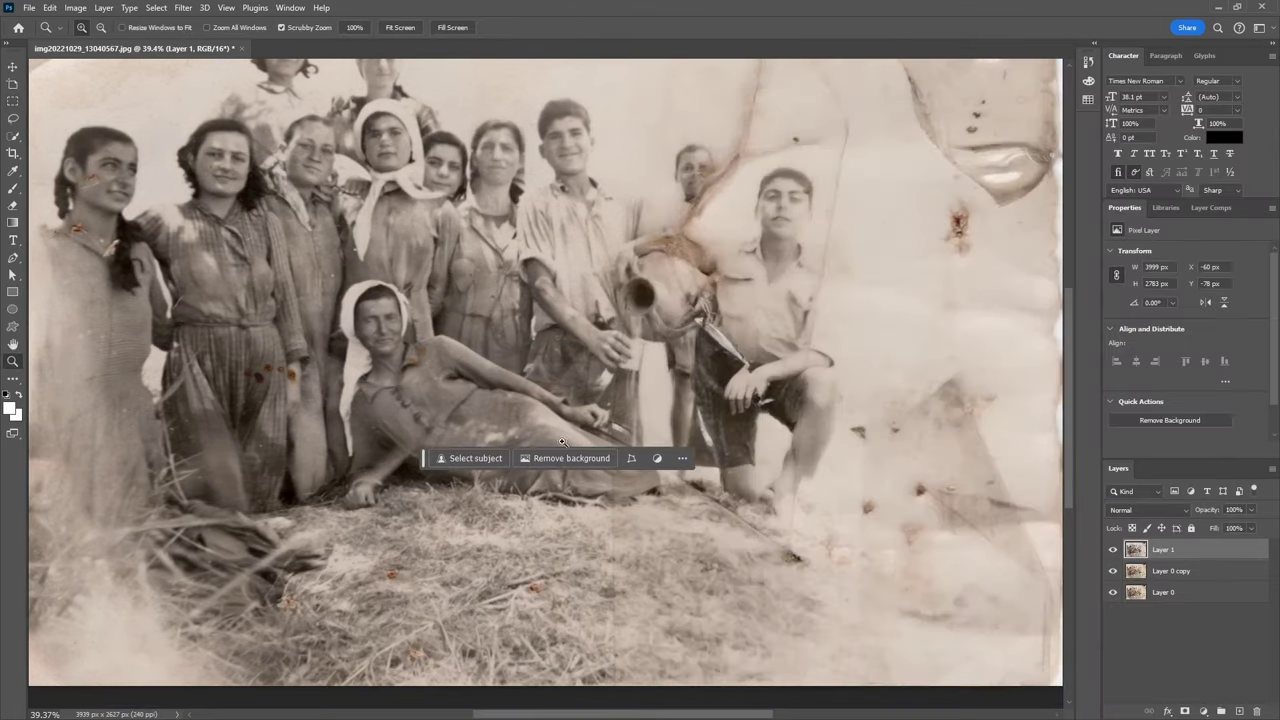
scroll(872, 467, up, 2)
click(1113, 549)
click(1113, 549)
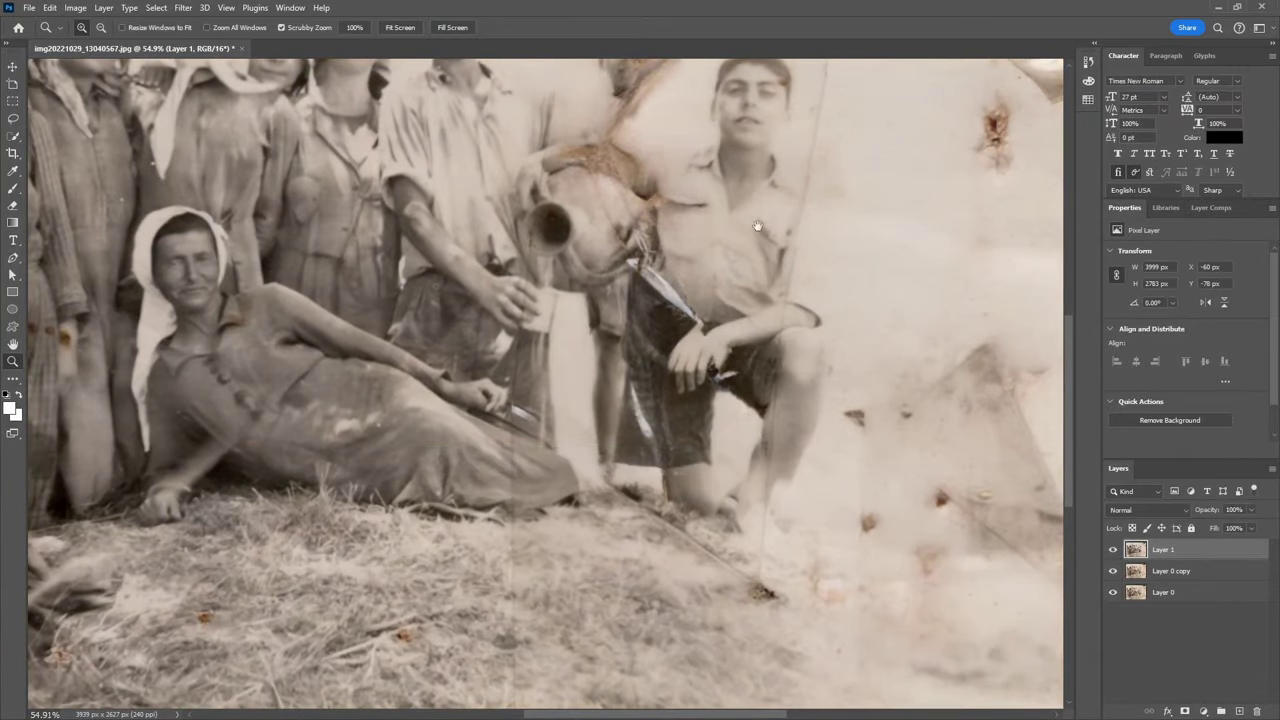
scroll(1068, 593, up, 5)
click(1113, 549)
click(1113, 549)
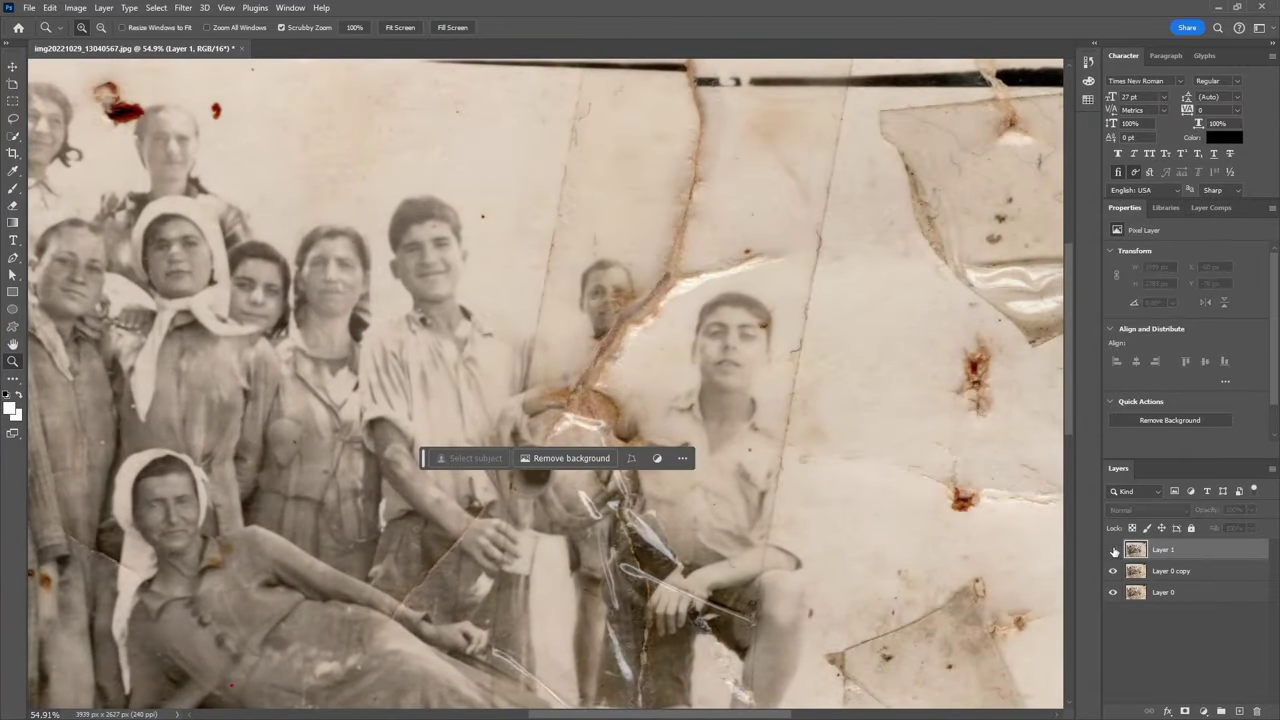
click(1113, 549)
scroll(1014, 520, down, 3)
scroll(1014, 520, left, 5)
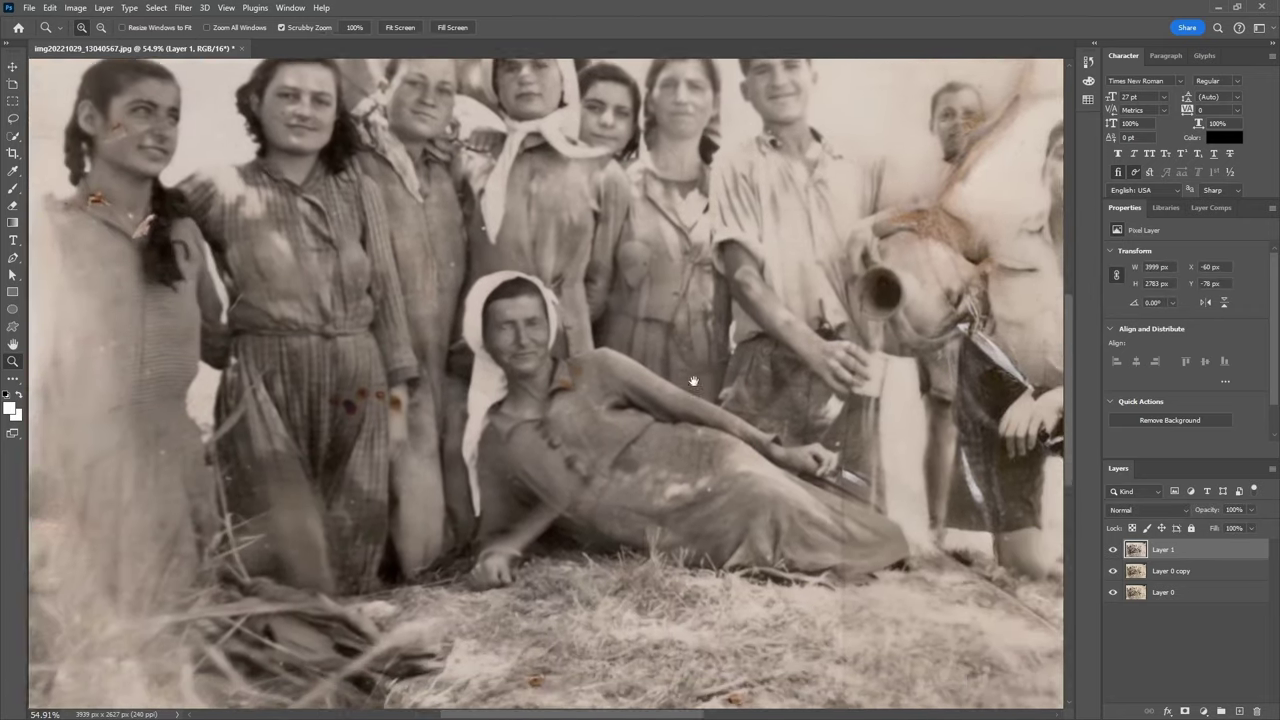
click(1113, 549)
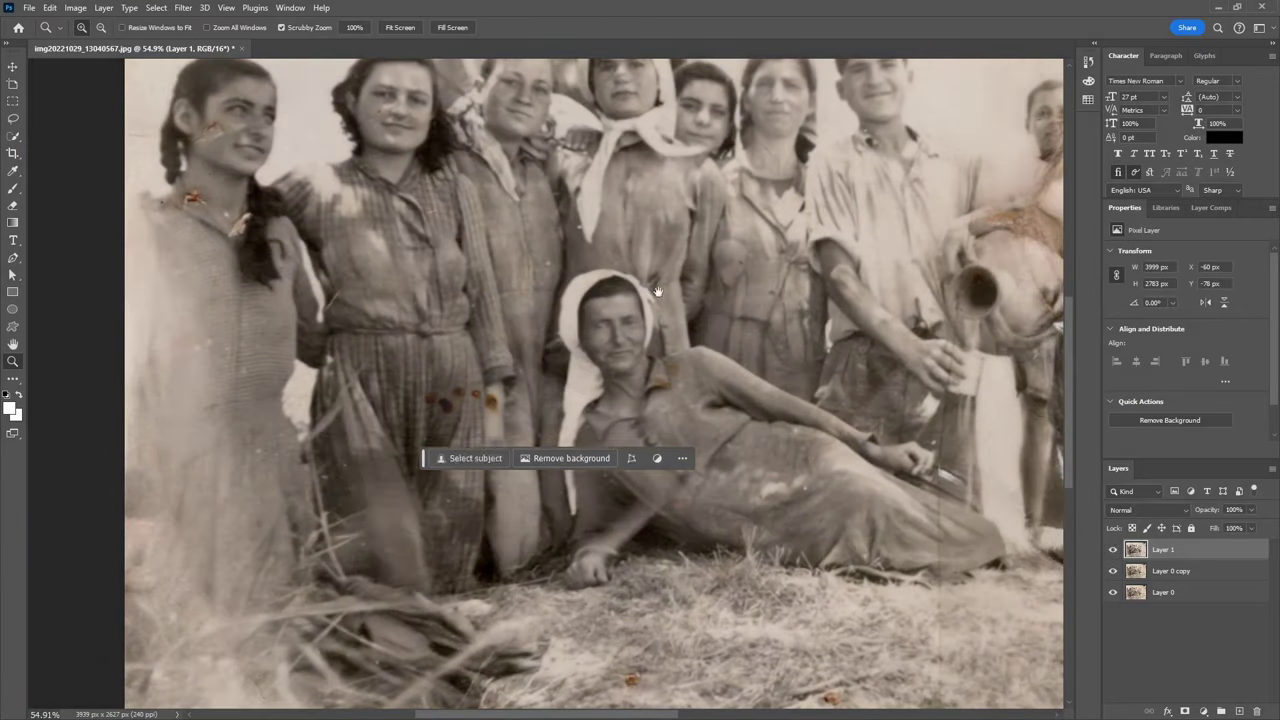
- Remove the red blemish near the top and marks on the left girl's cheek and neck
drag(658, 292, 591, 527)
click(1113, 549)
key(j)
drag(487, 140, 498, 176)
scroll(406, 518, down, 2)
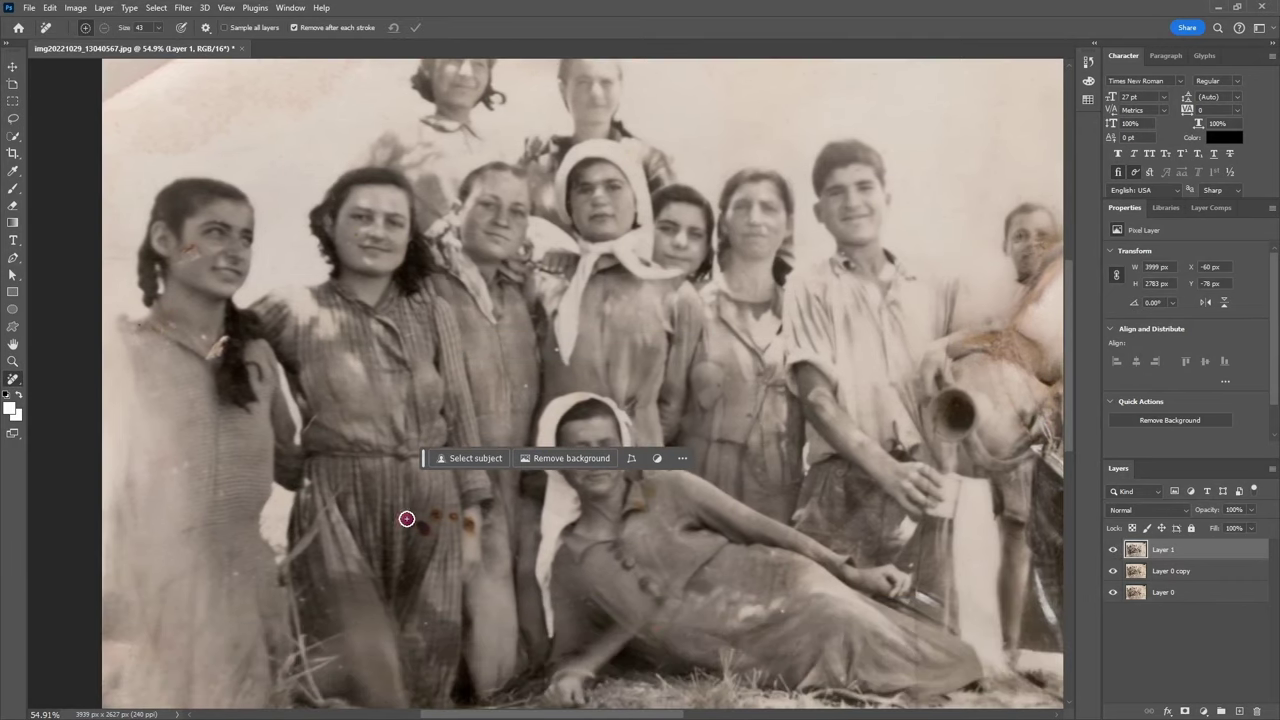
drag(448, 300, 585, 431)
drag(340, 398, 346, 402)
drag(383, 490, 391, 481)
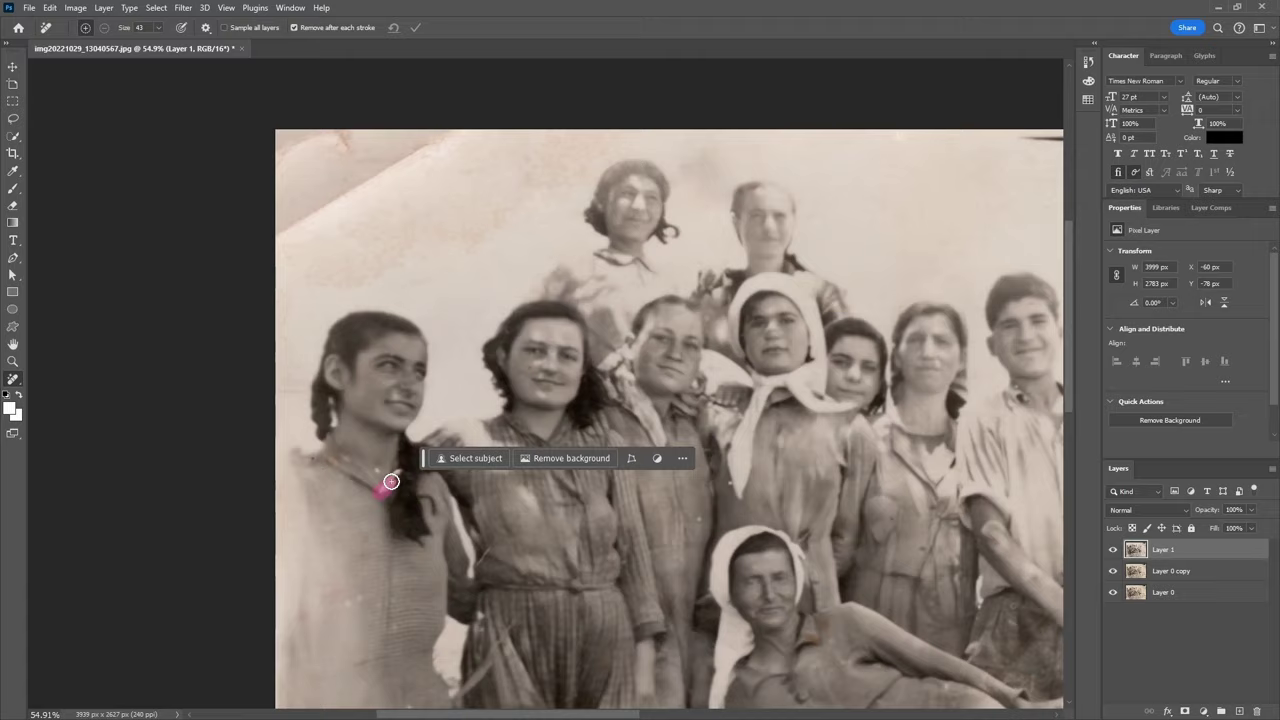
- Remove the top-right stain, spots along the top, and the dark top-edge line
drag(386, 539, 106, 464)
drag(863, 486, 703, 371)
drag(872, 165, 873, 135)
scroll(873, 135, up, 5)
mouse_move(650, 285)
mouse_down()
mouse_move(551, 300)
mouse_move(543, 120)
mouse_move(630, 181)
mouse_up()
key(bracketleft)
drag(466, 209, 576, 317)
drag(420, 206, 1050, 206)
- Remove the tape at the upper right and stains on the right side with the Remove tool
key(bracketright)
key(bracketright)
key(bracketright)
drag(700, 180, 786, 386)
mouse_move(731, 559)
mouse_down()
mouse_move(681, 439)
mouse_move(681, 40)
mouse_up()
drag(640, 320, 845, 320)
key(bracketleft)
key(bracketleft)
key(bracketleft)
mouse_move(439, 407)
mouse_down()
mouse_move(839, 367)
mouse_move(950, 380)
mouse_up()
mouse_move(473, 193)
mouse_down()
mouse_move(773, 398)
mouse_move(623, 253)
mouse_move(309, 367)
mouse_up()
- Remove the scratch across the kneeling boy and begin lassoing his hand
key(bracketleft)
key(bracketleft)
key(bracketleft)
key(bracketright)
key(bracketright)
key(bracketright)
drag(628, 272, 552, 212)
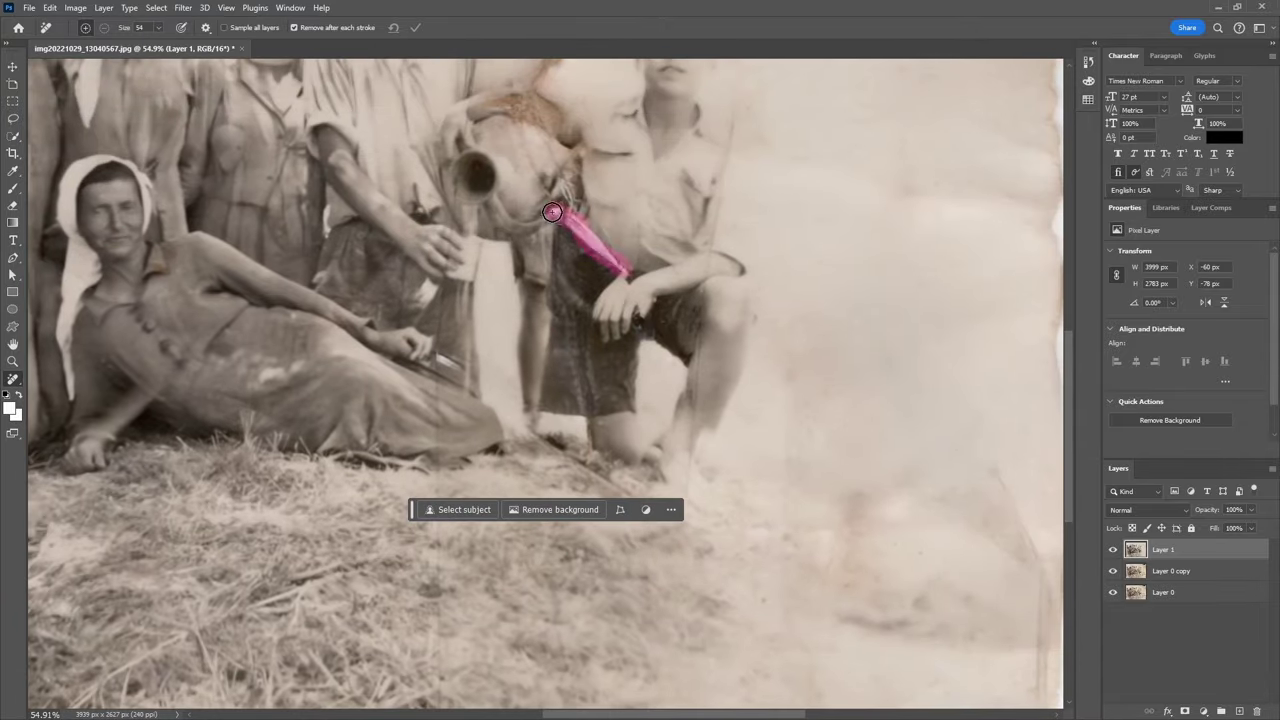
scroll(552, 212, up, 3)
key(l)
drag(687, 207, 713, 302)
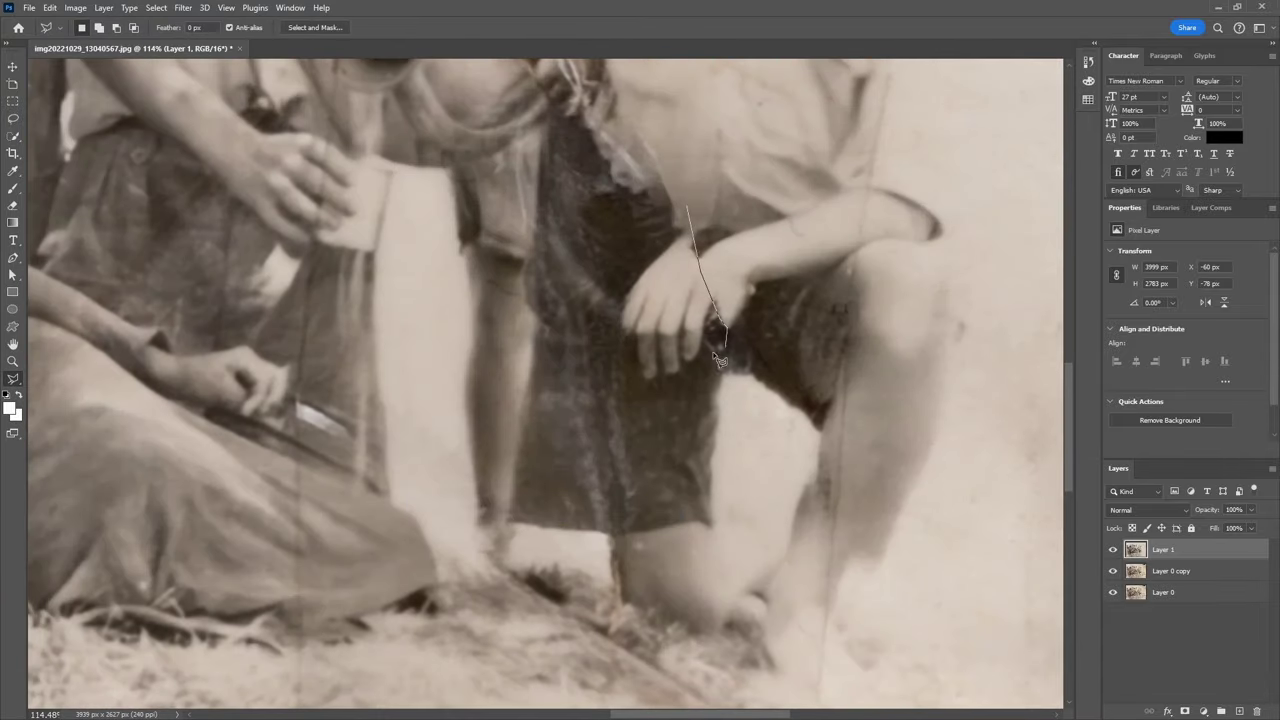
- Copy the outlined hand onto a new Layer 2 and shift it down-right over the scratch
drag(612, 361, 598, 262)
key(ctrl+j)
key(ctrl+t)
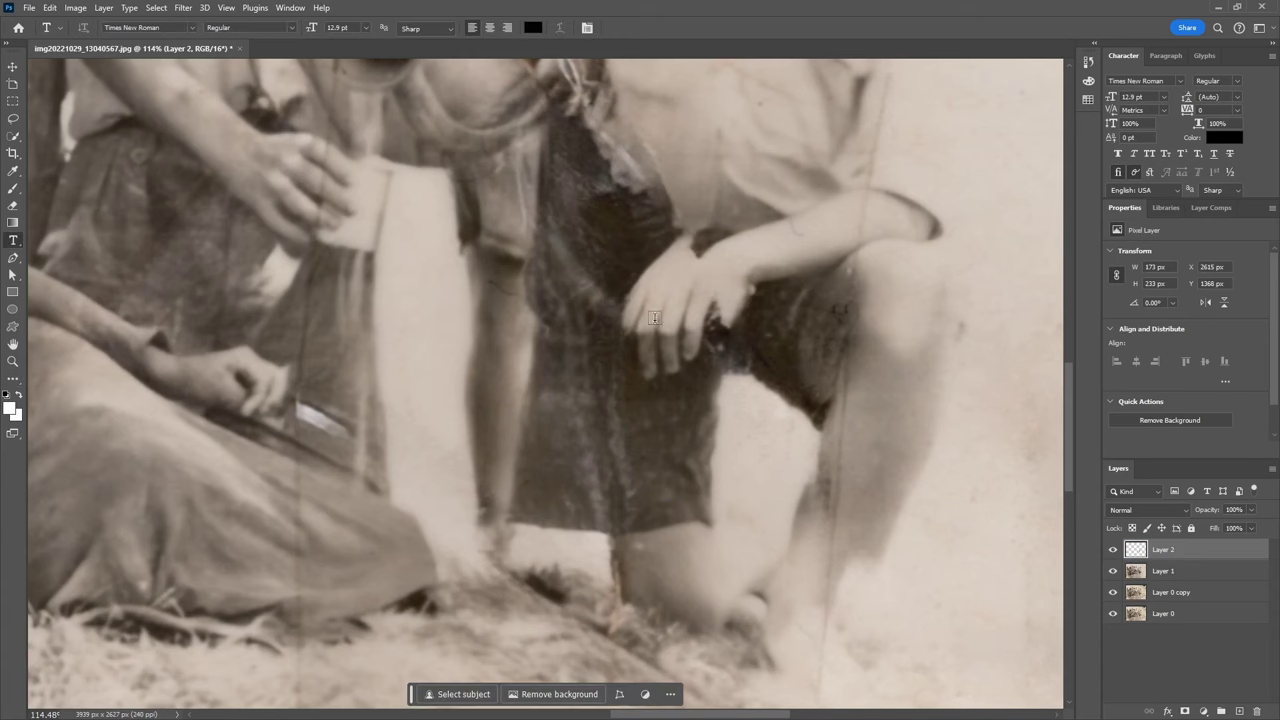
drag(690, 298, 705, 323)
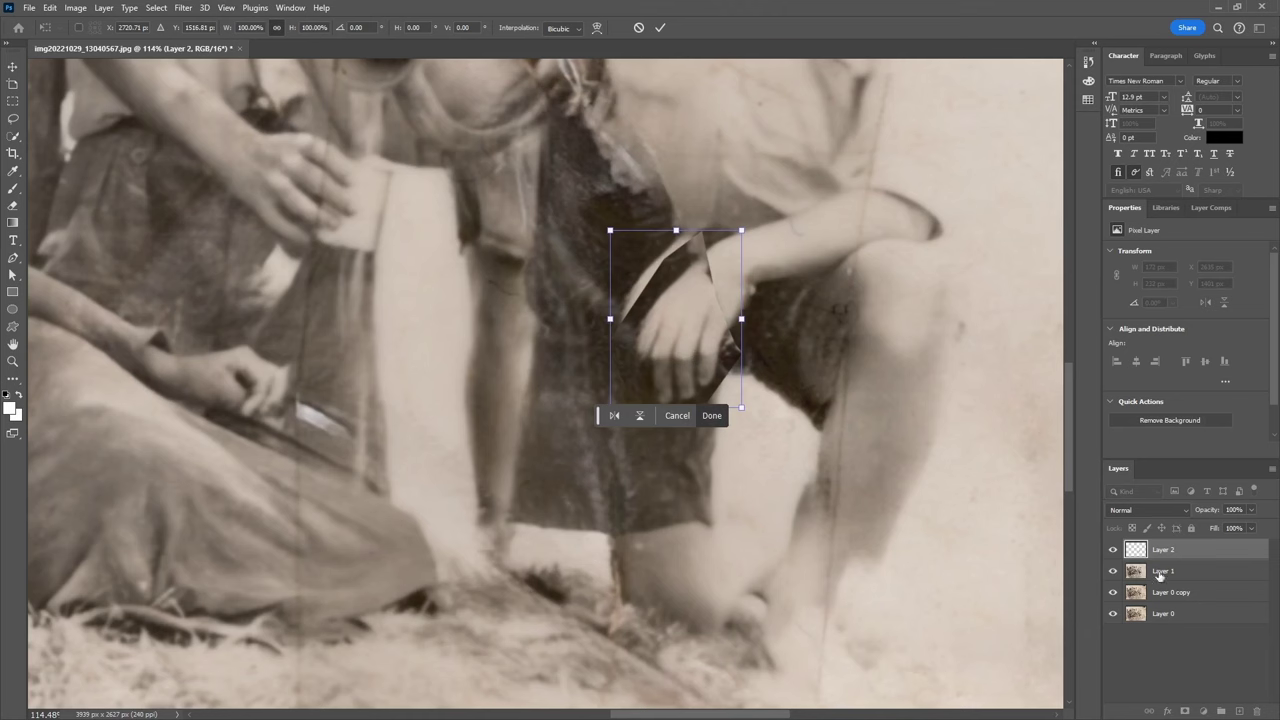
key(Return)
- Add a layer mask to Layer 2 and erase on it with a smaller brush to blend the edges
click(1185, 711)
key(e)
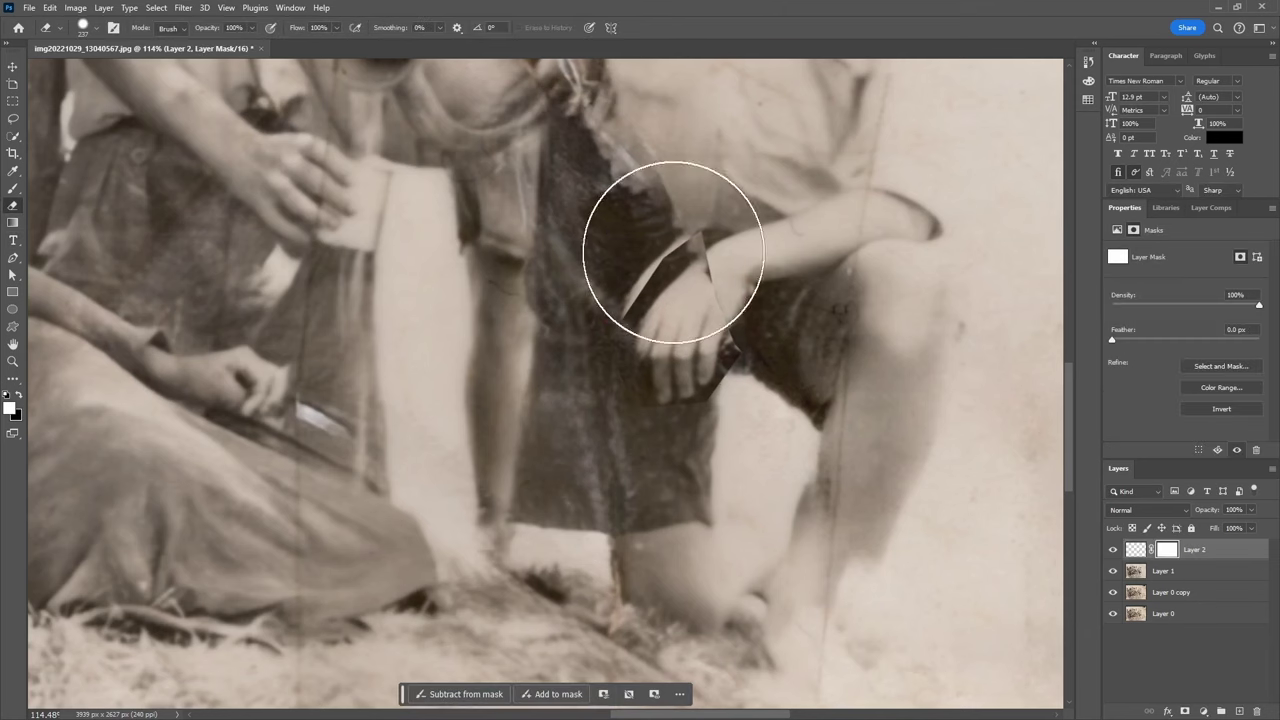
drag(642, 92, 683, 220)
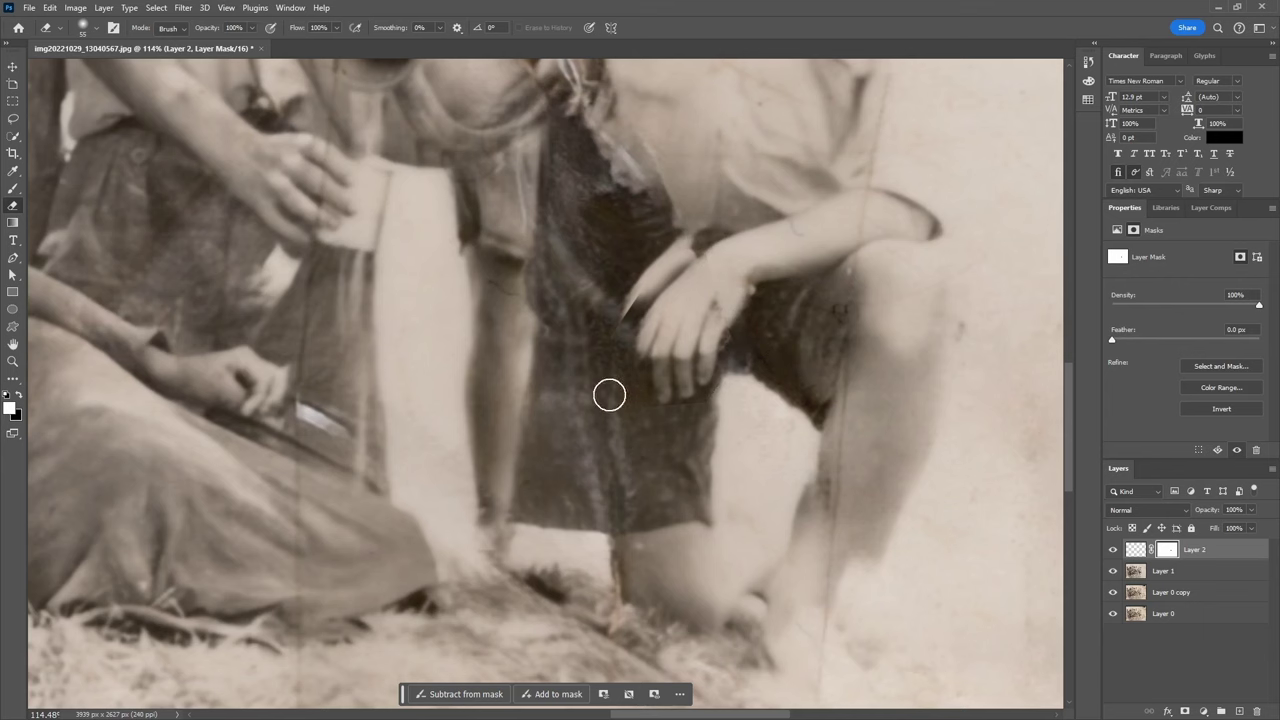
key(j)
click(1185, 570)
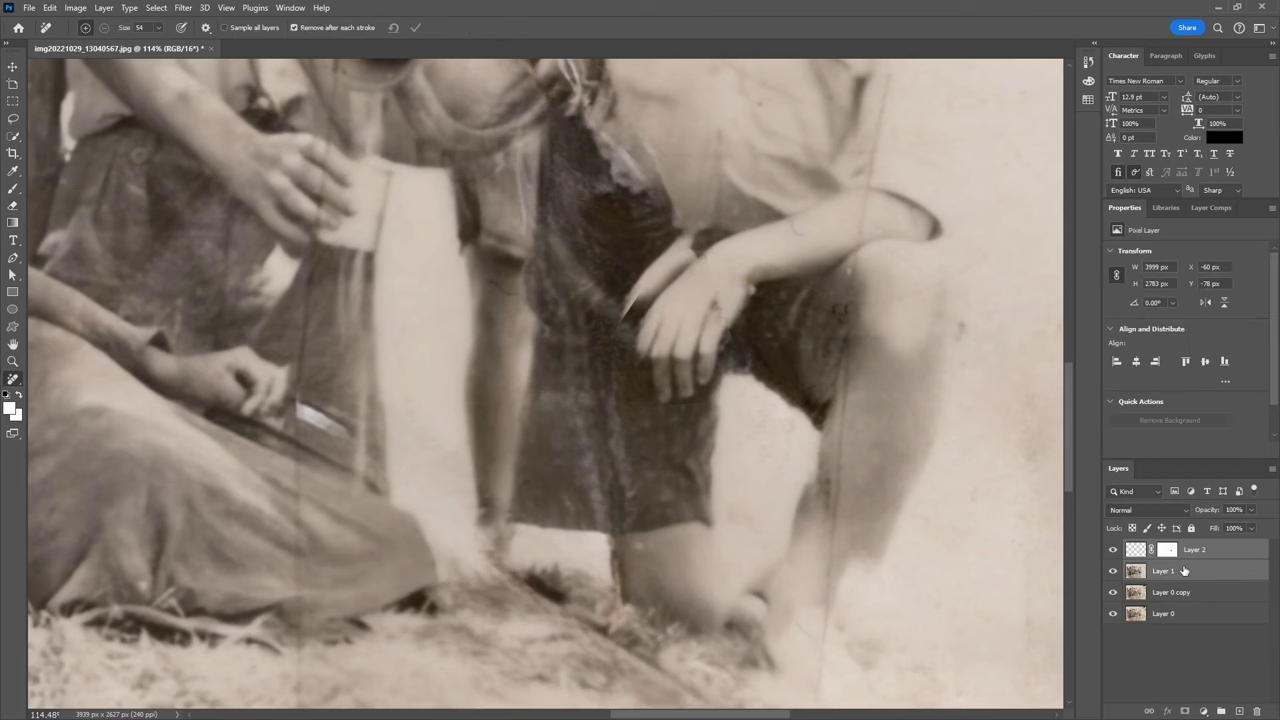
- Merge Layer 1 and Layer 2, then remove leftover detail near the hand and small arm and face blemishes
key(ctrl+e)
drag(615, 300, 669, 252)
click(745, 345)
key(bracketleft)
key(bracketleft)
key(bracketleft)
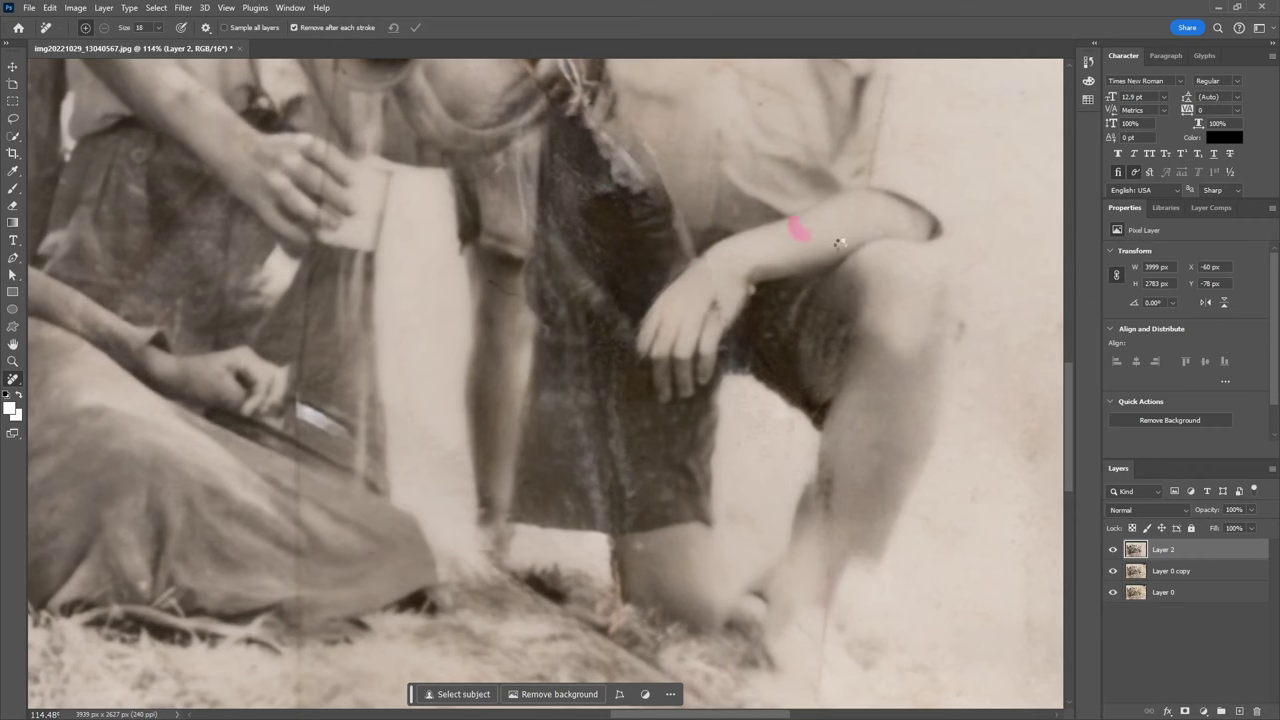
scroll(840, 260, up, 2)
key(bracketright)
key(bracketright)
key(bracketright)
scroll(823, 294, up, 3)
click(823, 262)
click(635, 425)
- Clone Stamp at 35% opacity over the diagonal streak near the centre
scroll(660, 380, down, 2)
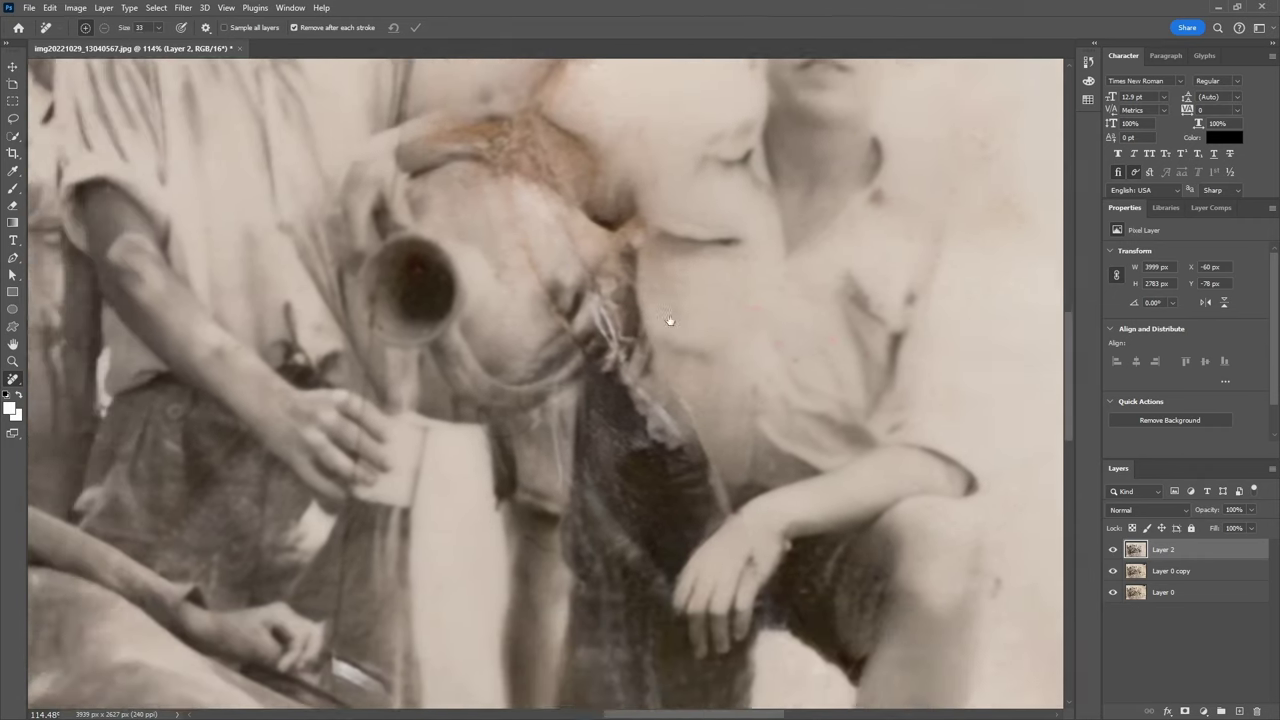
key(bracketleft)
key(bracketleft)
scroll(671, 551, down, 2)
scroll(831, 503, down, 4)
scroll(557, 591, up, 3)
scroll(507, 516, up, 2)
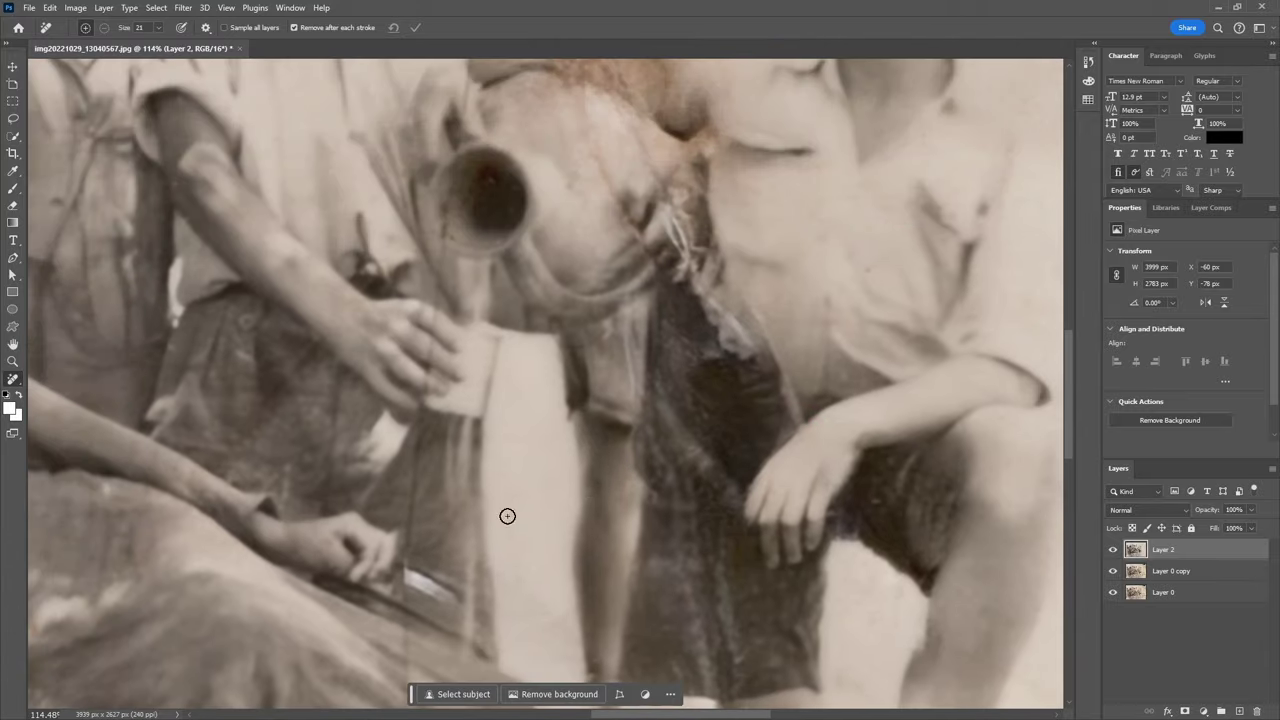
scroll(507, 516, down, 3)
scroll(510, 460, left, 2)
scroll(514, 409, up, 3)
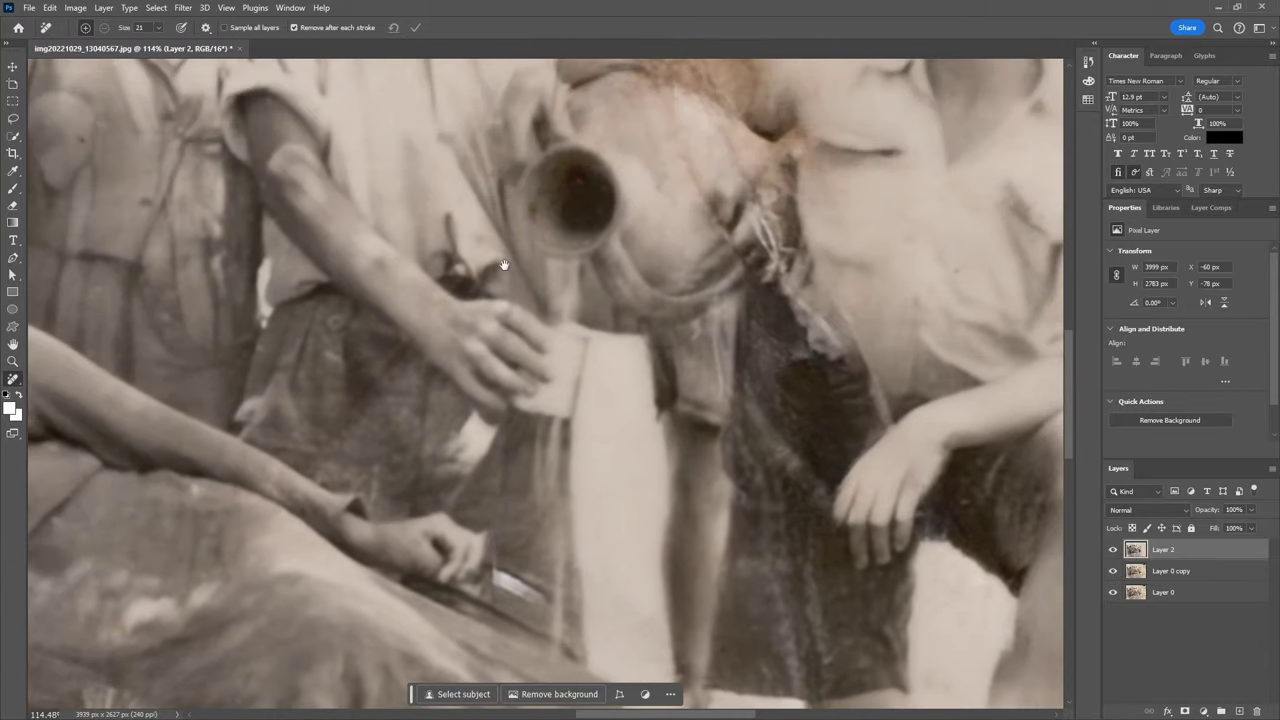
scroll(515, 300, up, 2)
scroll(529, 357, up, 3)
drag(760, 272, 640, 395)
key(s)
right_click(814, 237)
key(Escape)
key(3)
key(5)
drag(800, 212, 700, 320)
drag(720, 449, 790, 330)
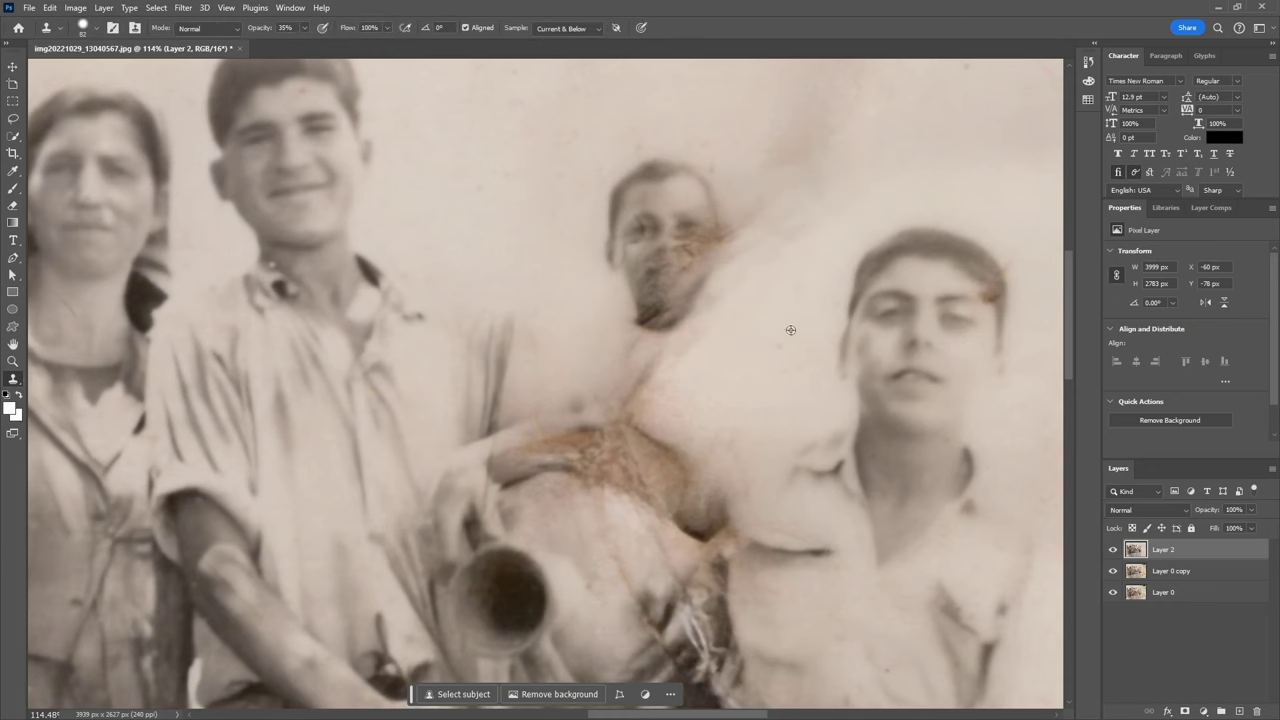
- Remove the stain running diagonally across the sky with the Remove tool
key(j)
scroll(790, 330, down, 3)
drag(463, 392, 467, 373)
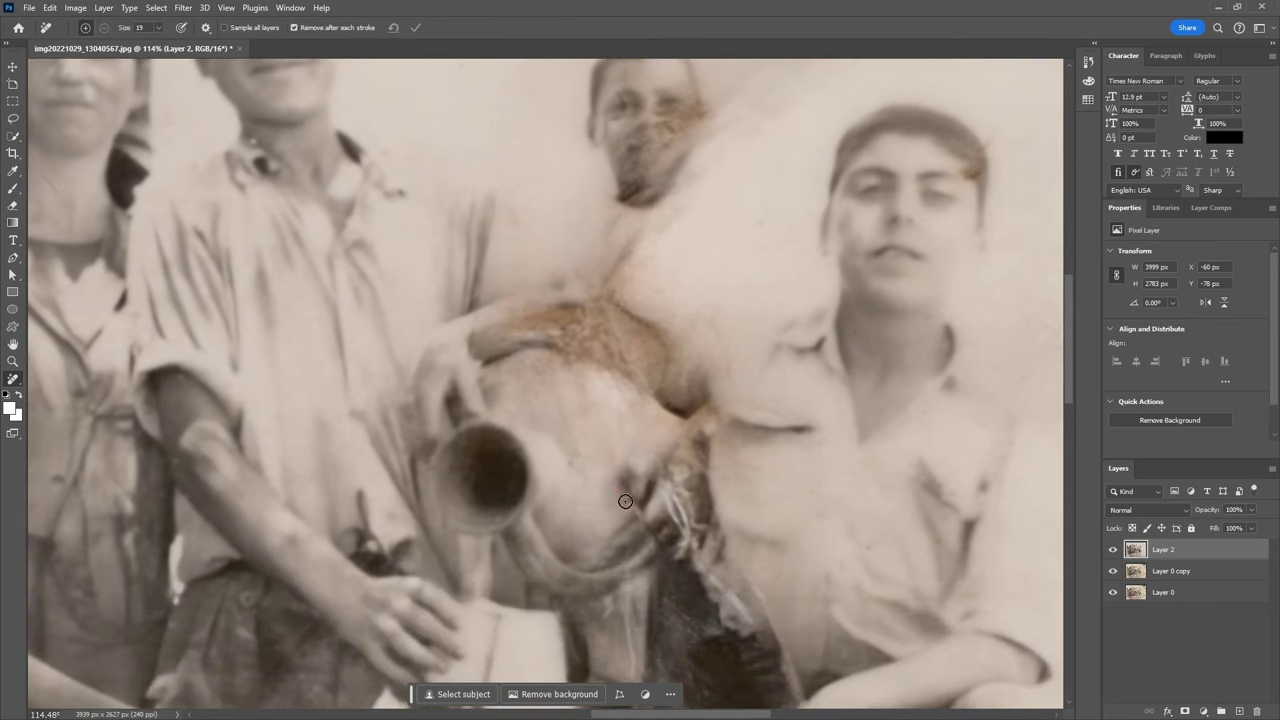
scroll(625, 500, down, 5)
scroll(680, 308, down, 5)
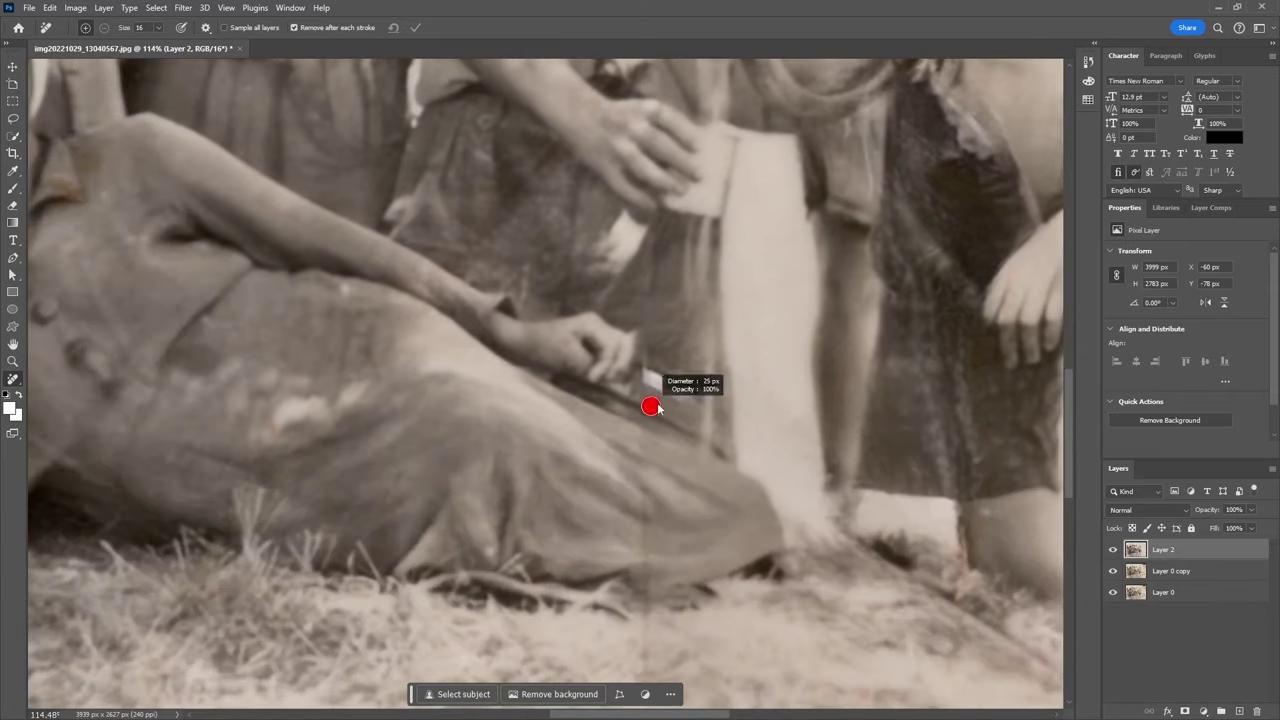
scroll(648, 551, up, 3)
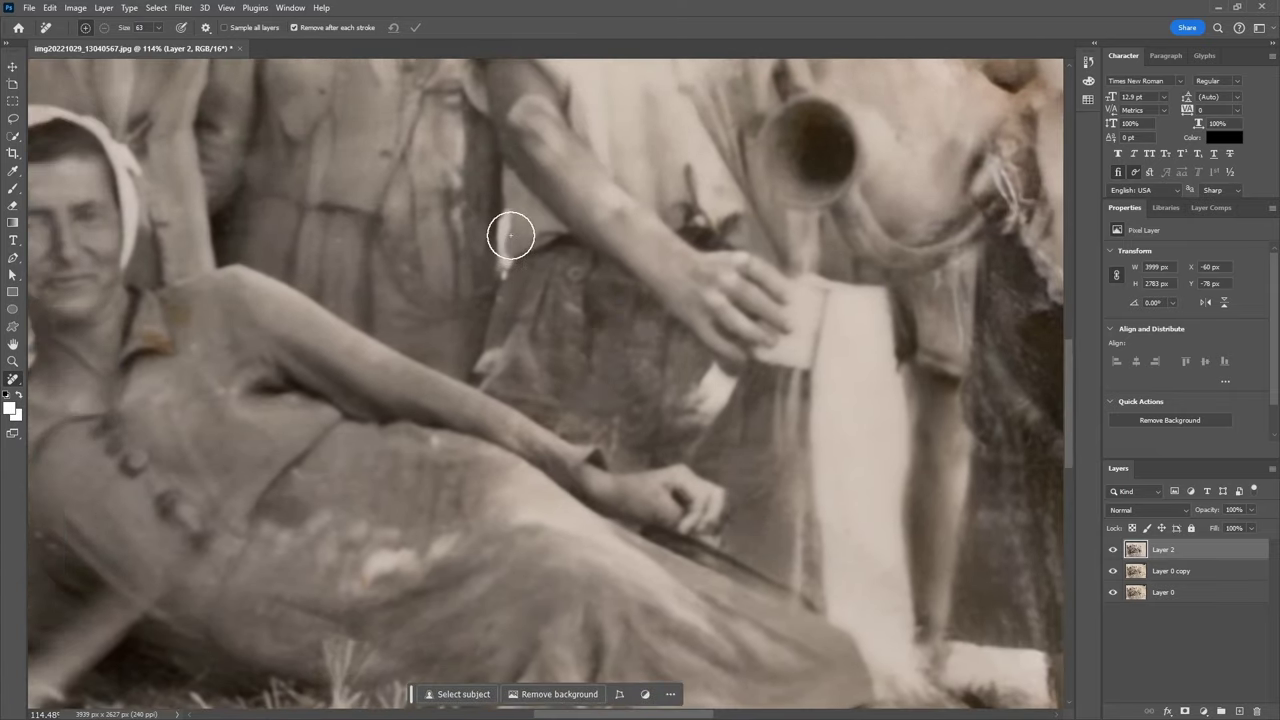
scroll(509, 234, left, 7)
scroll(620, 271, down, 2)
scroll(623, 423, up, 2)
scroll(309, 373, left, 8)
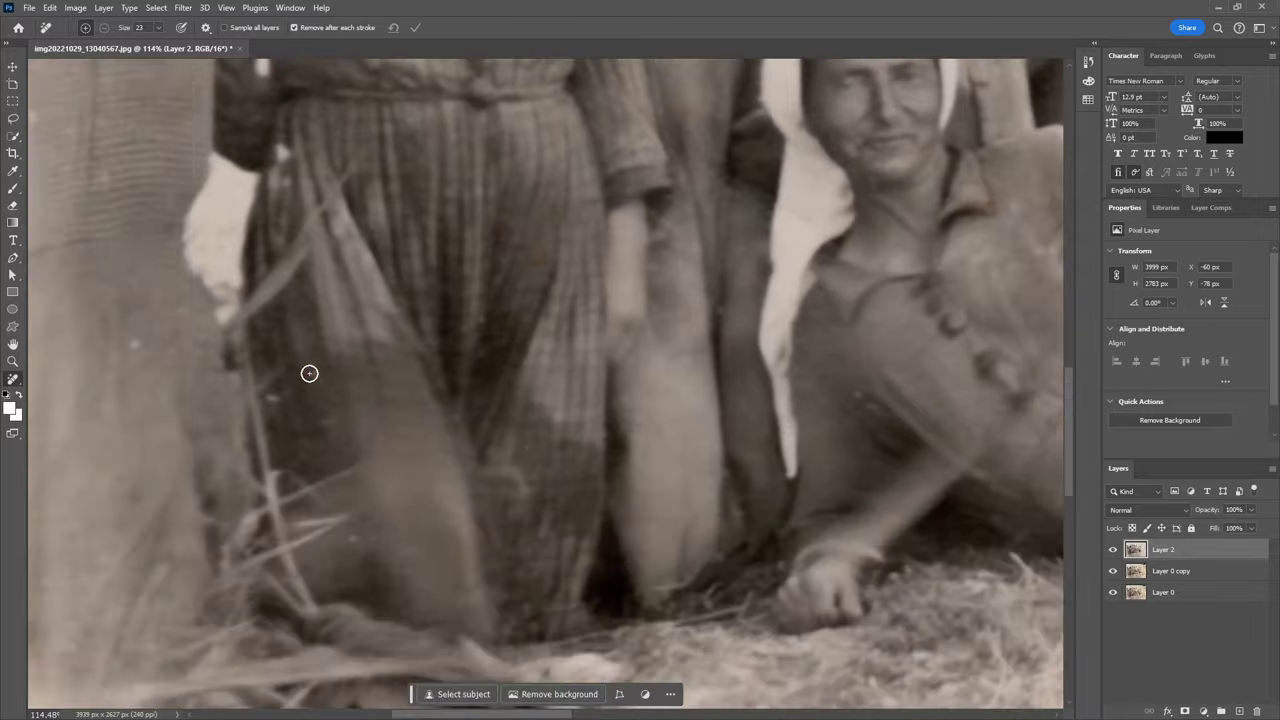
scroll(540, 260, left, 5)
scroll(183, 357, up, 10)
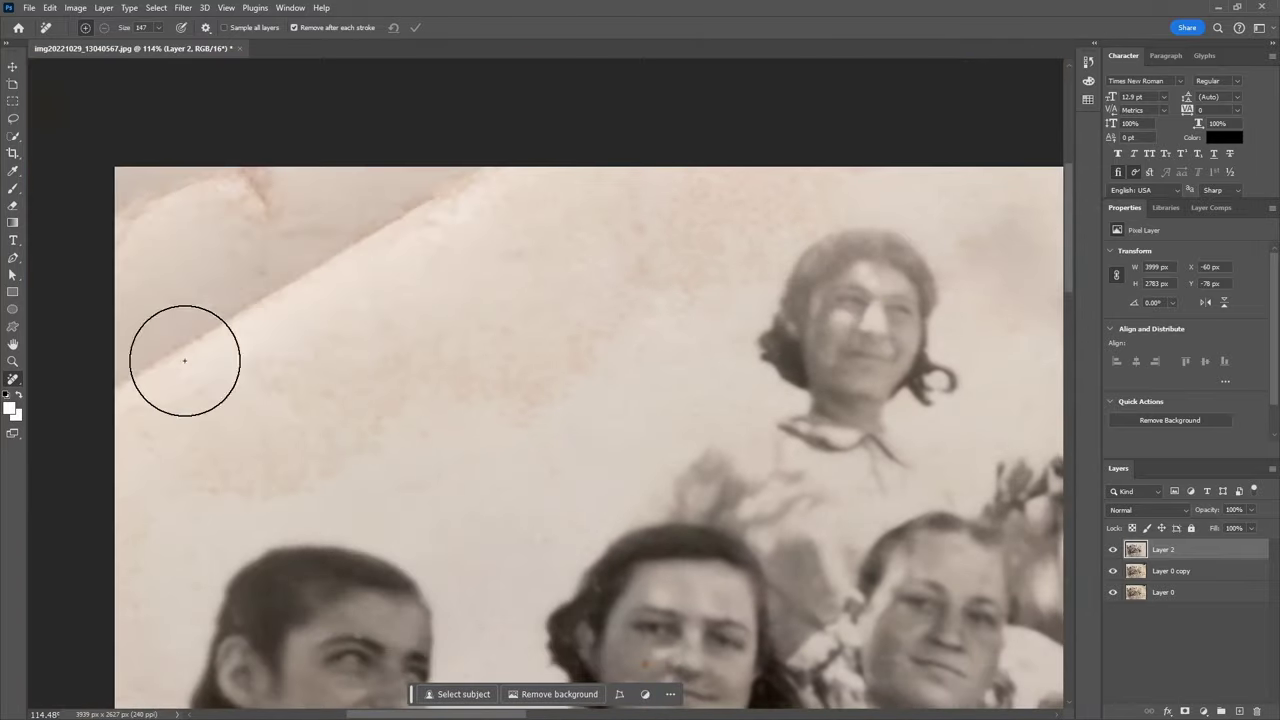
drag(215, 455, 813, 152)
- Remove the stain along the right edge, then zoom in on the group around the jug
scroll(700, 170, down, 3)
scroll(857, 586, up, 5)
click(814, 543)
key(ctrl+0)
mouse_move(965, 515)
mouse_down()
mouse_move(1003, 598)
mouse_move(1010, 695)
mouse_up()
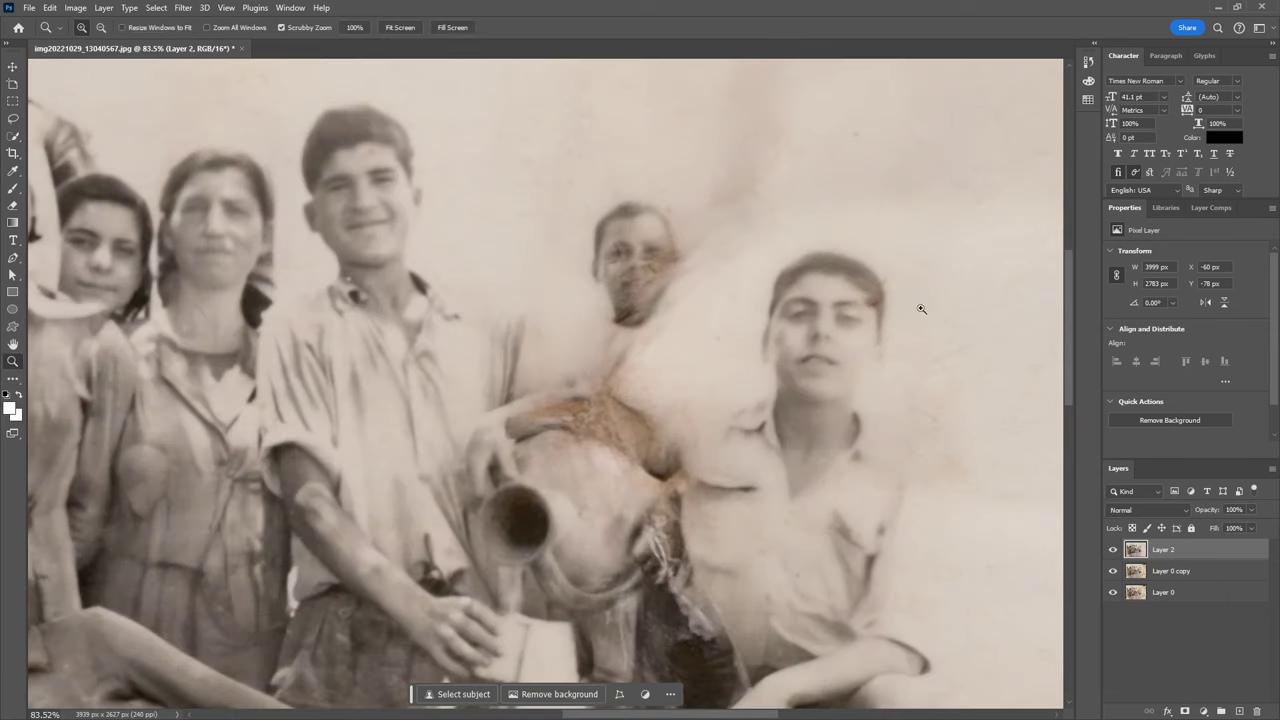
drag(719, 205, 881, 358)
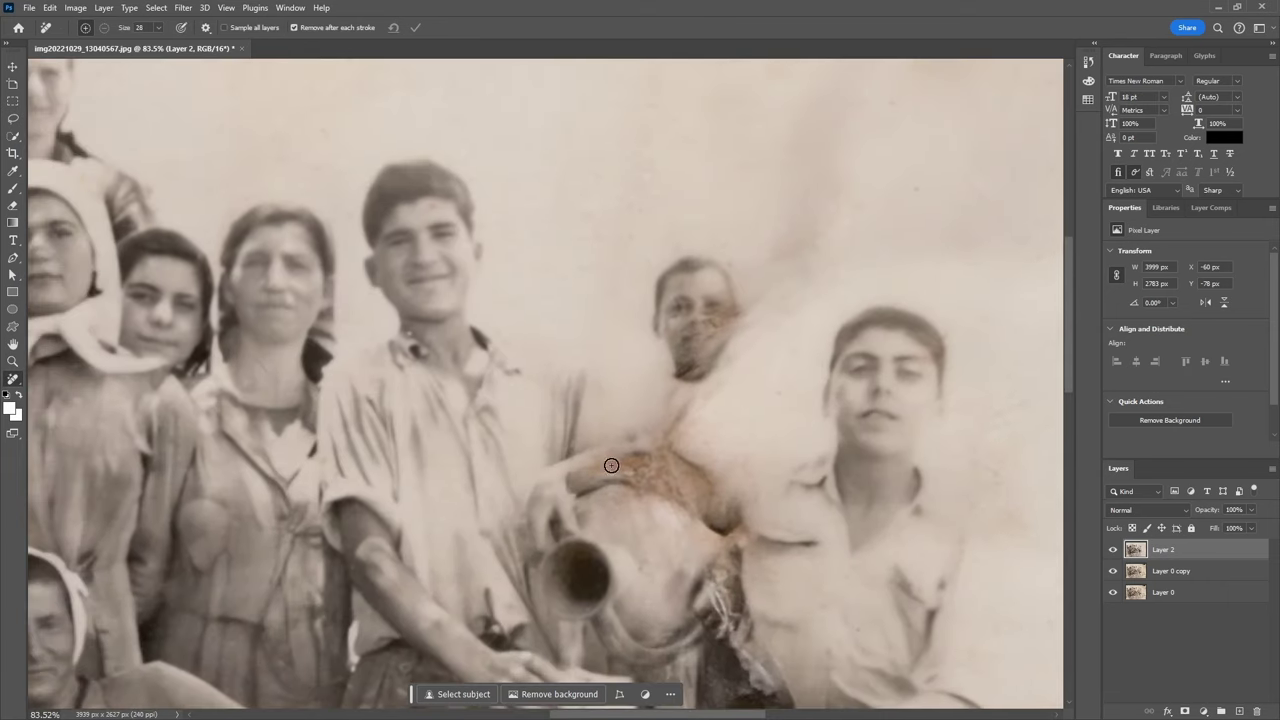
- Darken the hair outline and shoulder band of the man behind the jug and retouch his cheek
key(o)
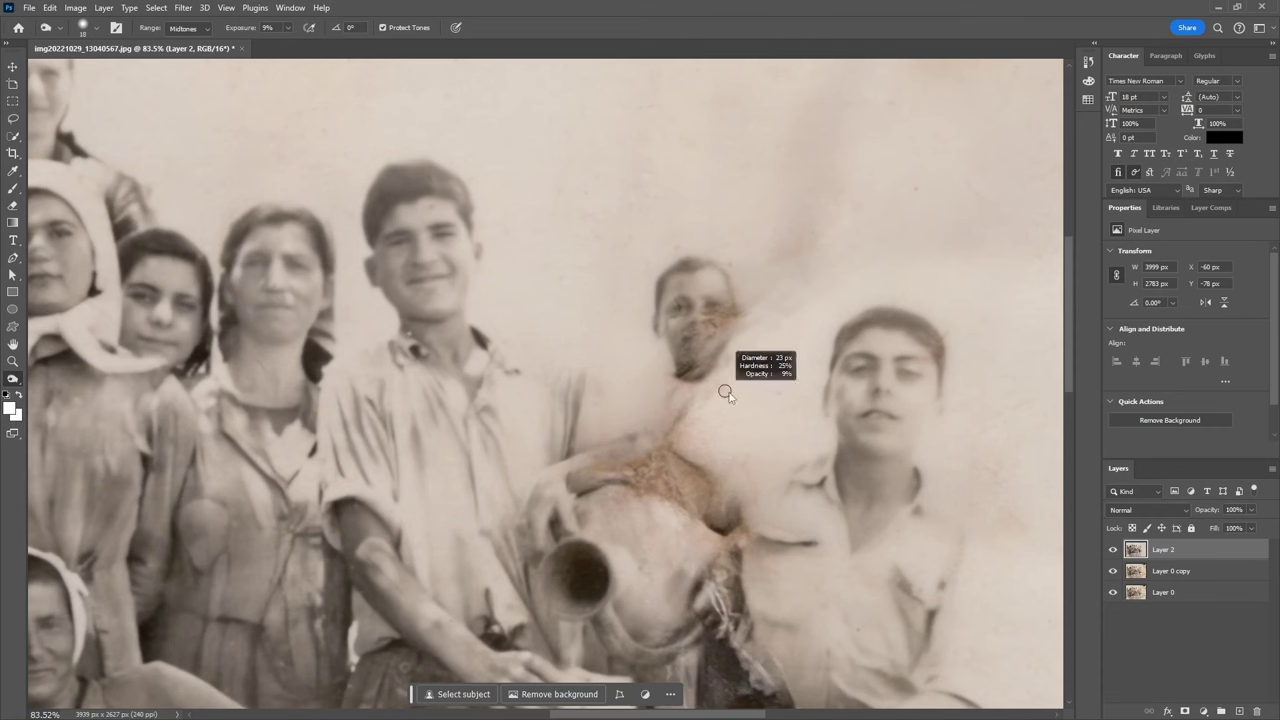
drag(651, 389, 698, 411)
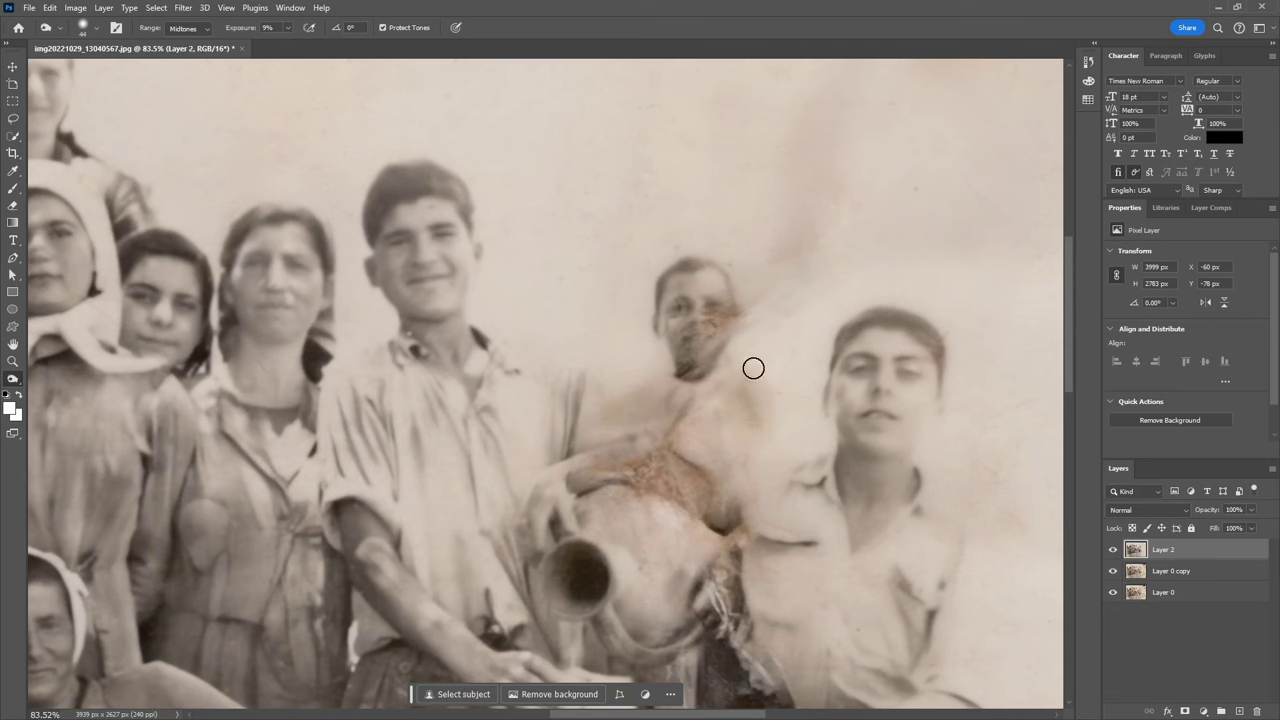
key(j)
scroll(703, 280, up, 5)
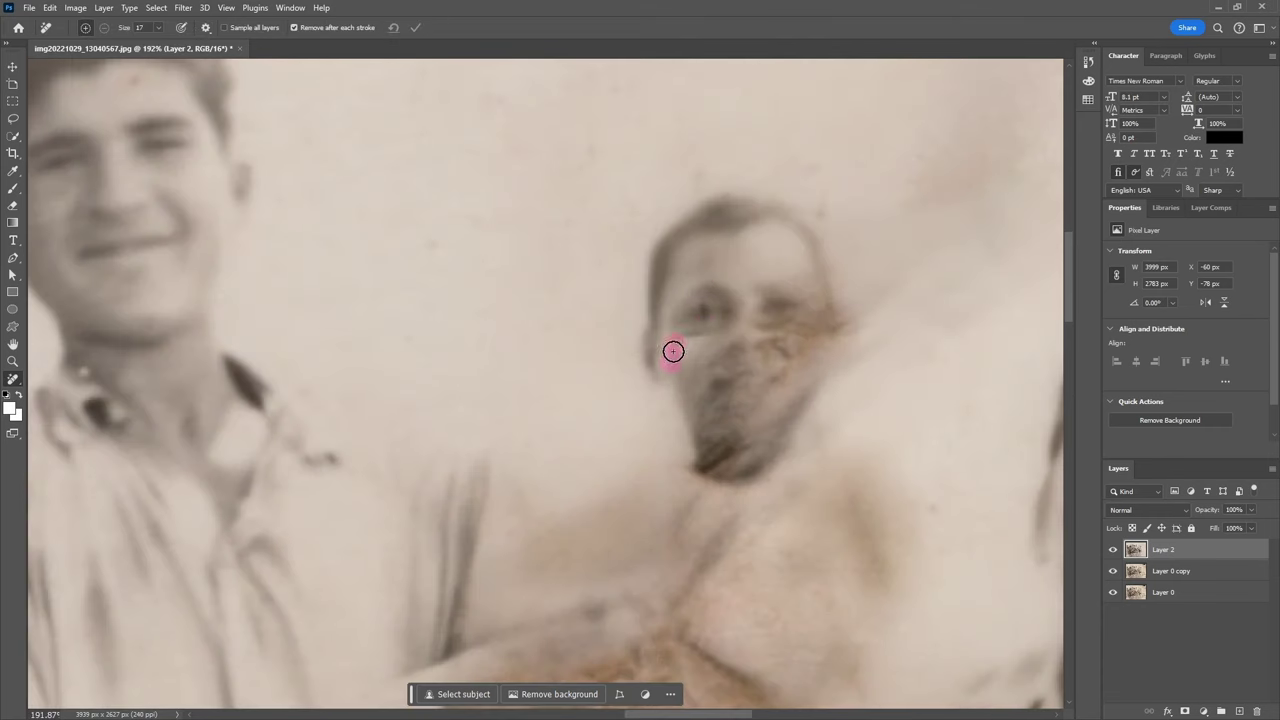
drag(669, 341, 682, 336)
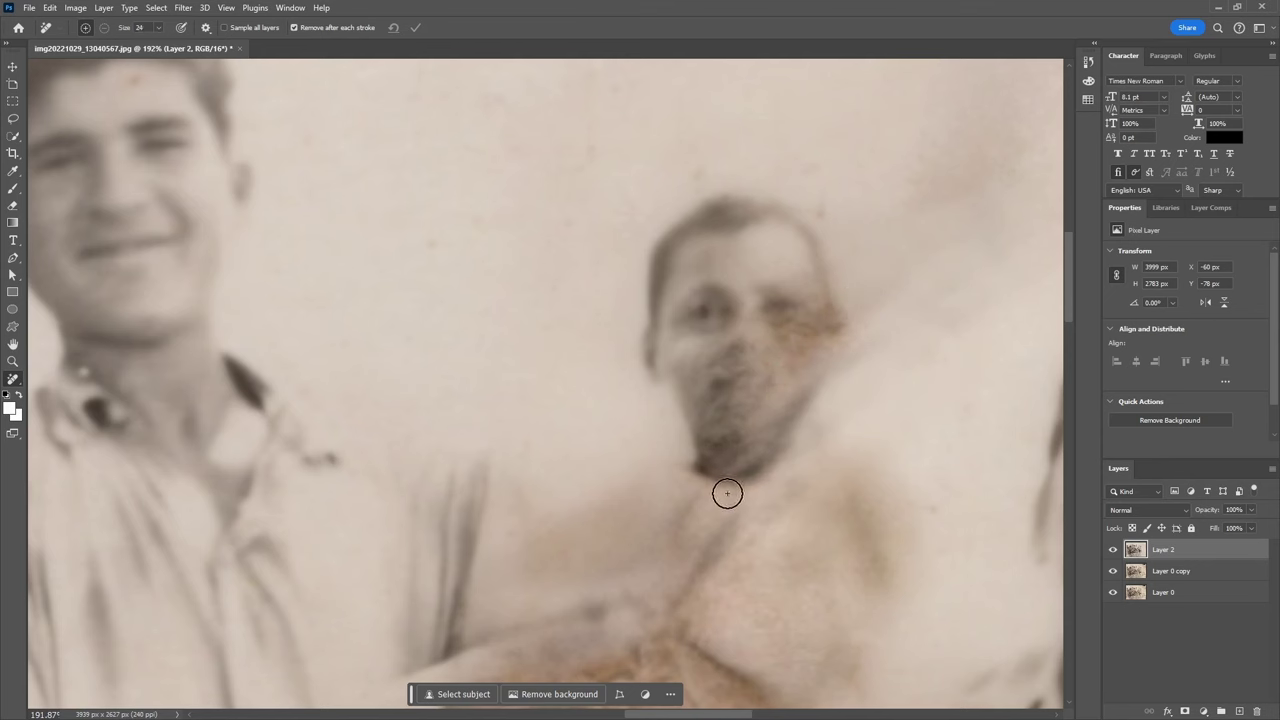
key(o)
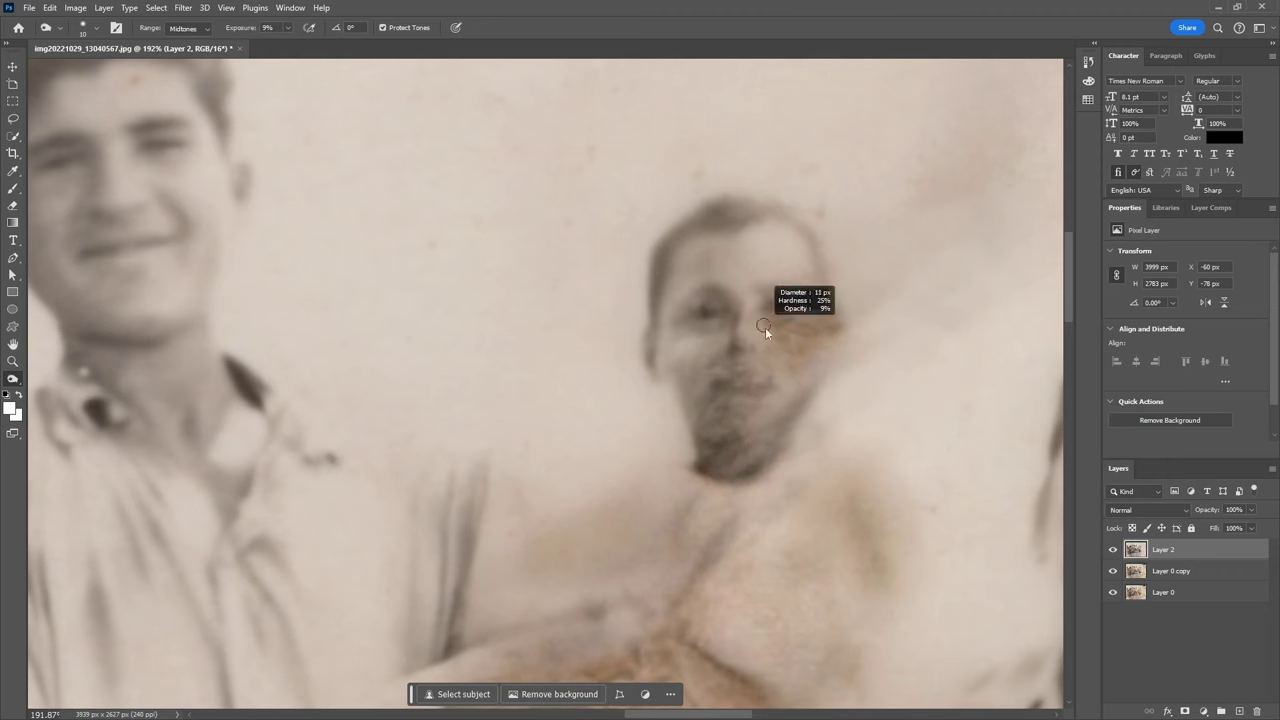
drag(642, 313, 835, 285)
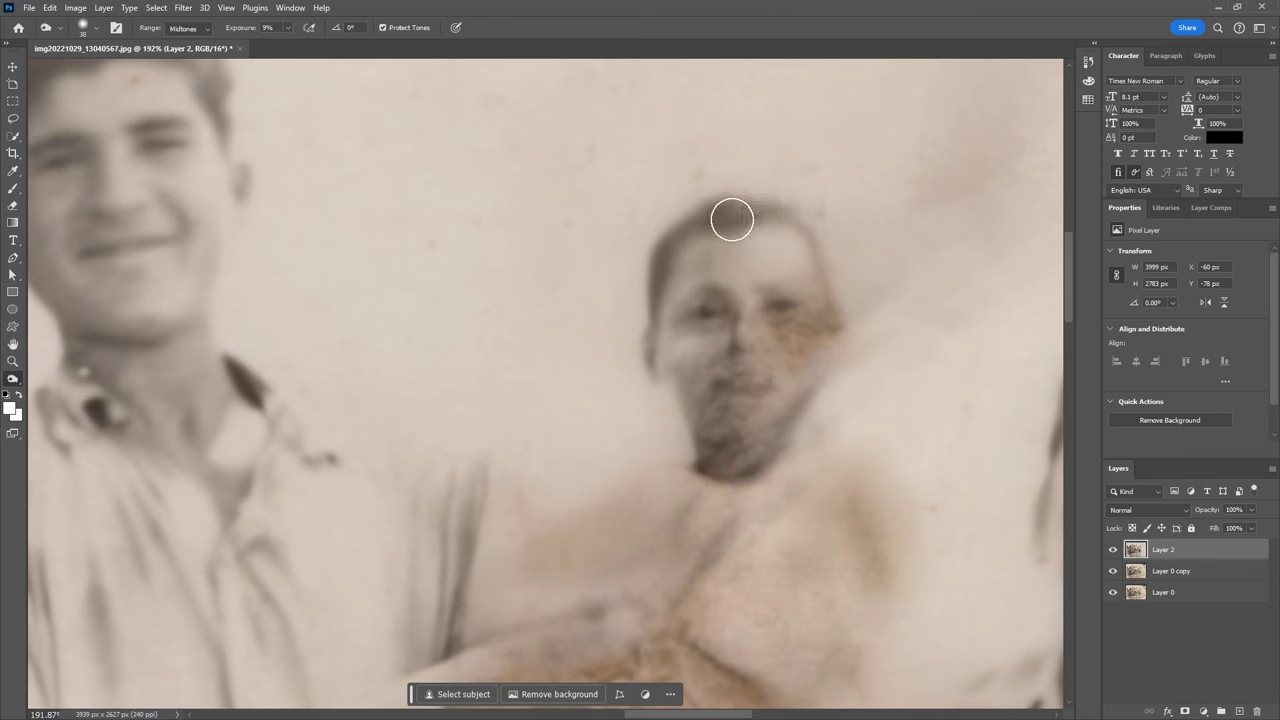
drag(822, 431, 918, 637)
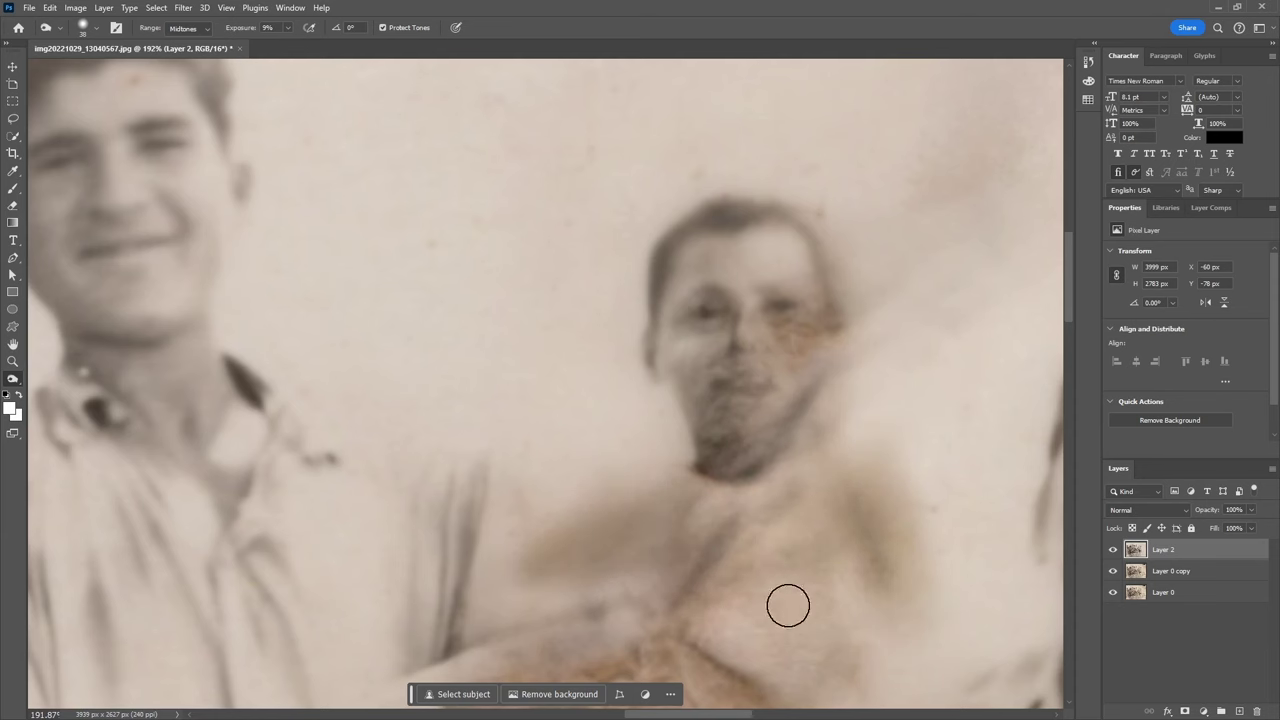
key(j)
drag(798, 374, 792, 342)
- Fit the photo on screen, save the document, and bring up the Export As settings
key(z)
right_click(618, 408)
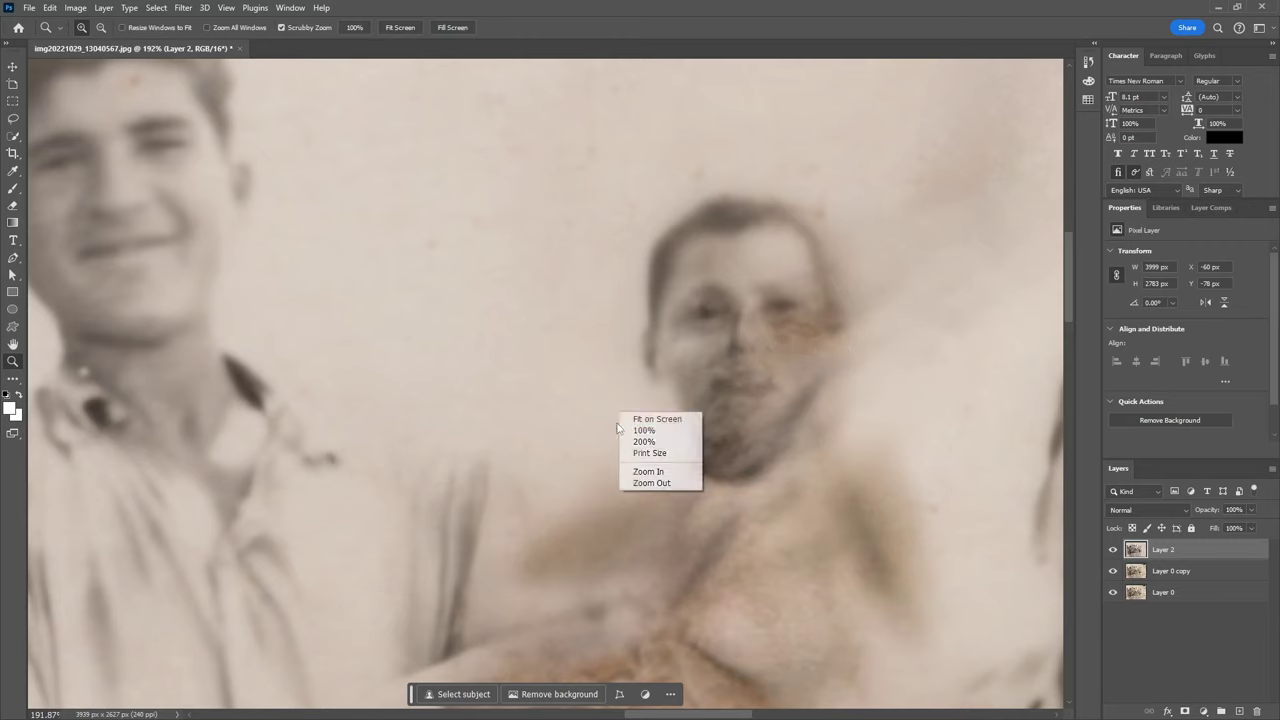
click(640, 416)
key(ctrl+s)
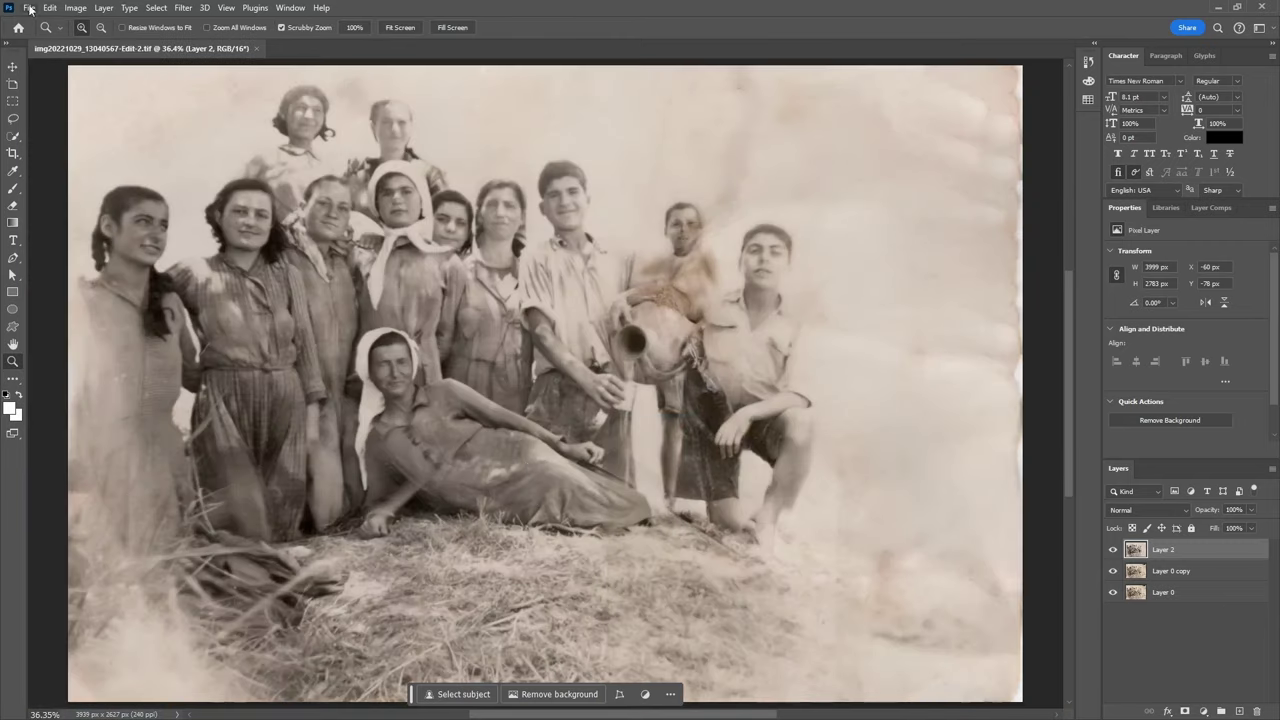
click(30, 9)
click(230, 252)
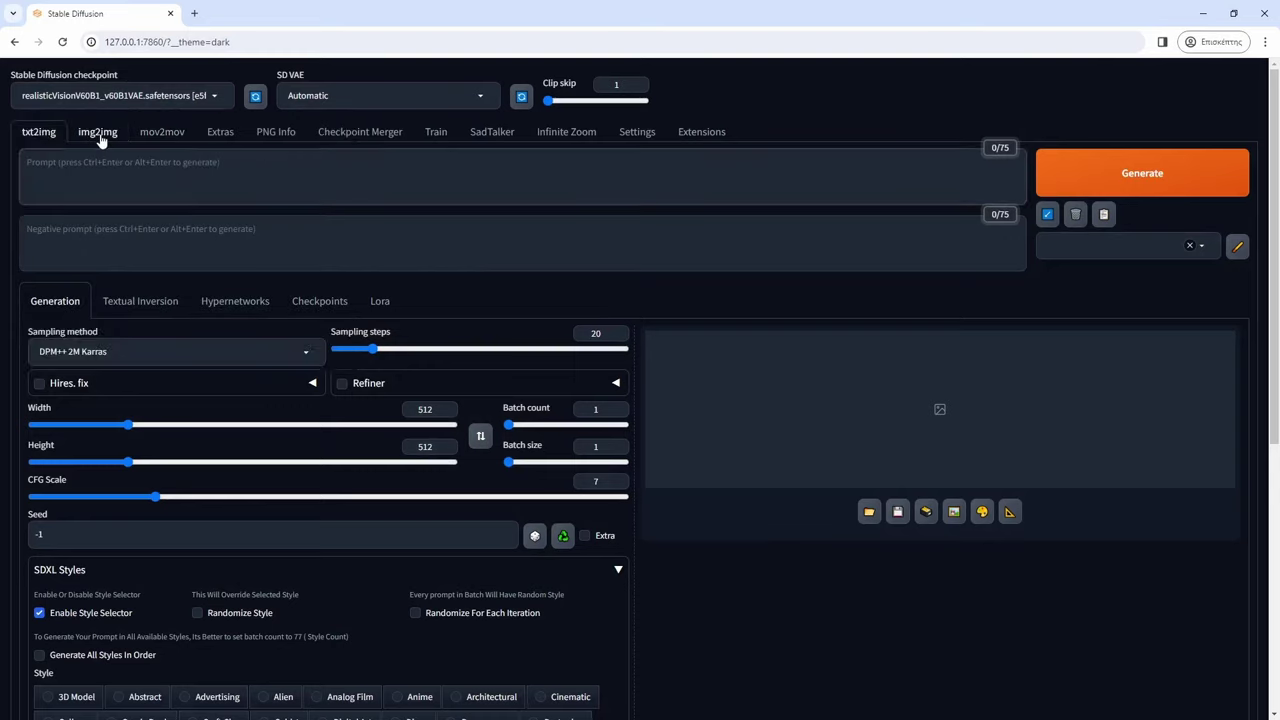
click(100, 134)
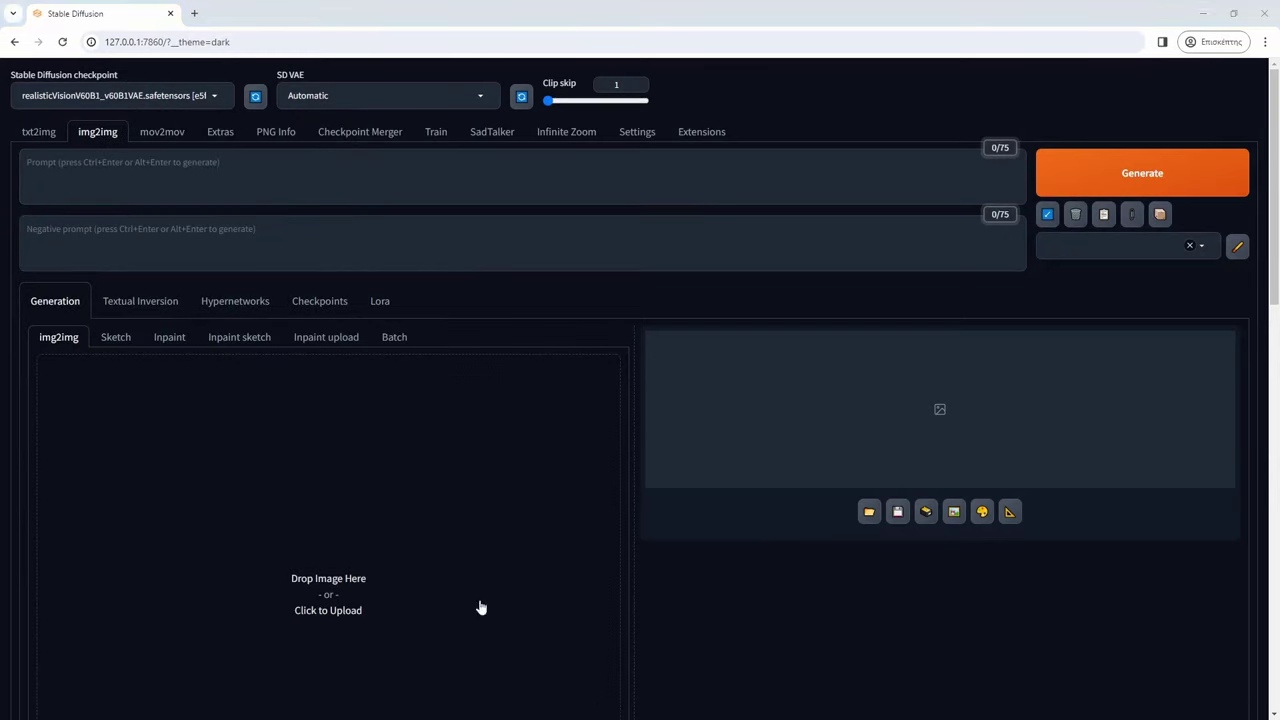
- Auto-describe the photo with Interrogate CLIP and add the lcm_sd15 LoRA to the prompt
click(1110, 216)
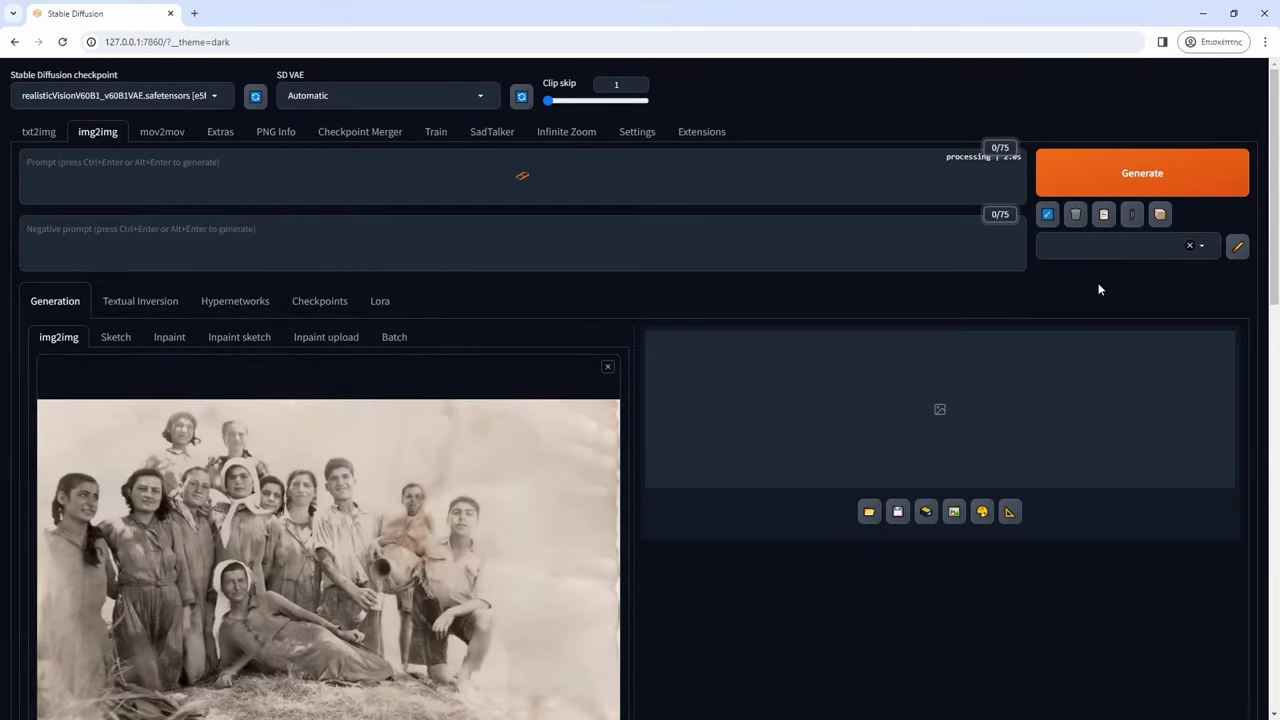
click(386, 303)
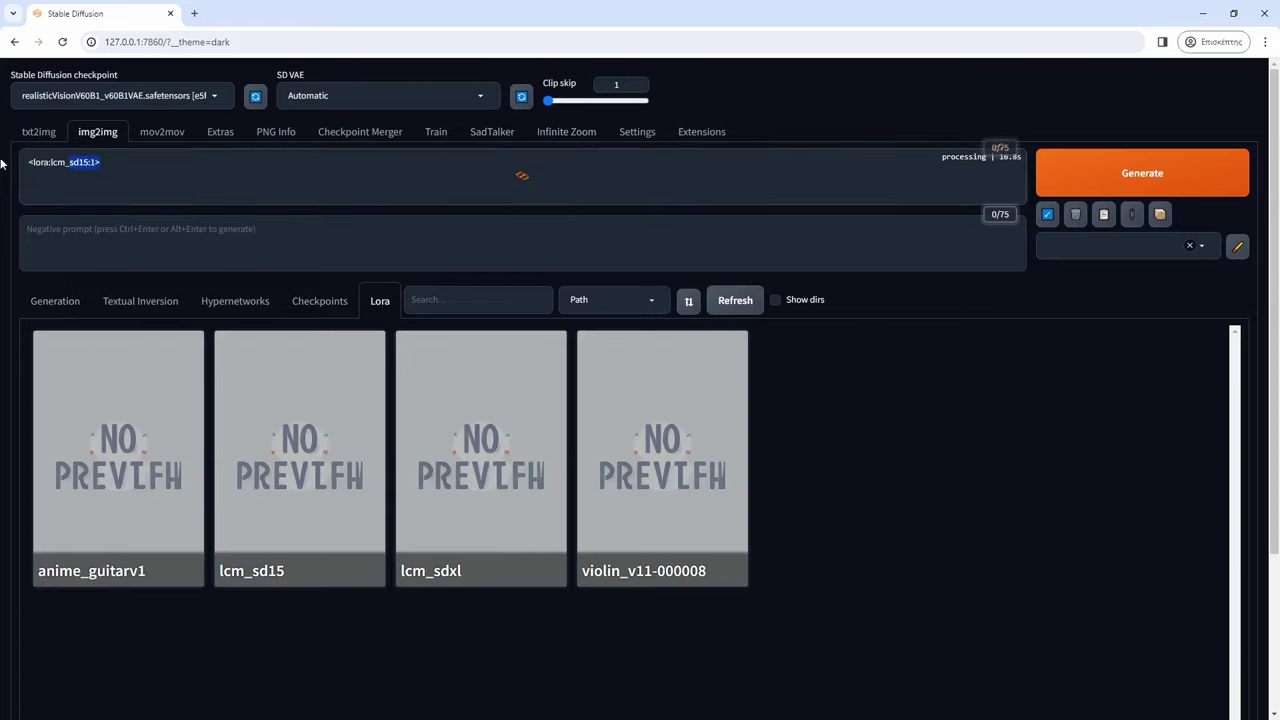
scroll(506, 457, down, 2)
scroll(480, 440, down, 4)
- Lower the sampling steps, CFG scale and denoising strength sliders
drag(347, 418, 337, 416)
drag(155, 600, 45, 600)
drag(476, 634, 371, 634)
scroll(850, 170, up, 6)
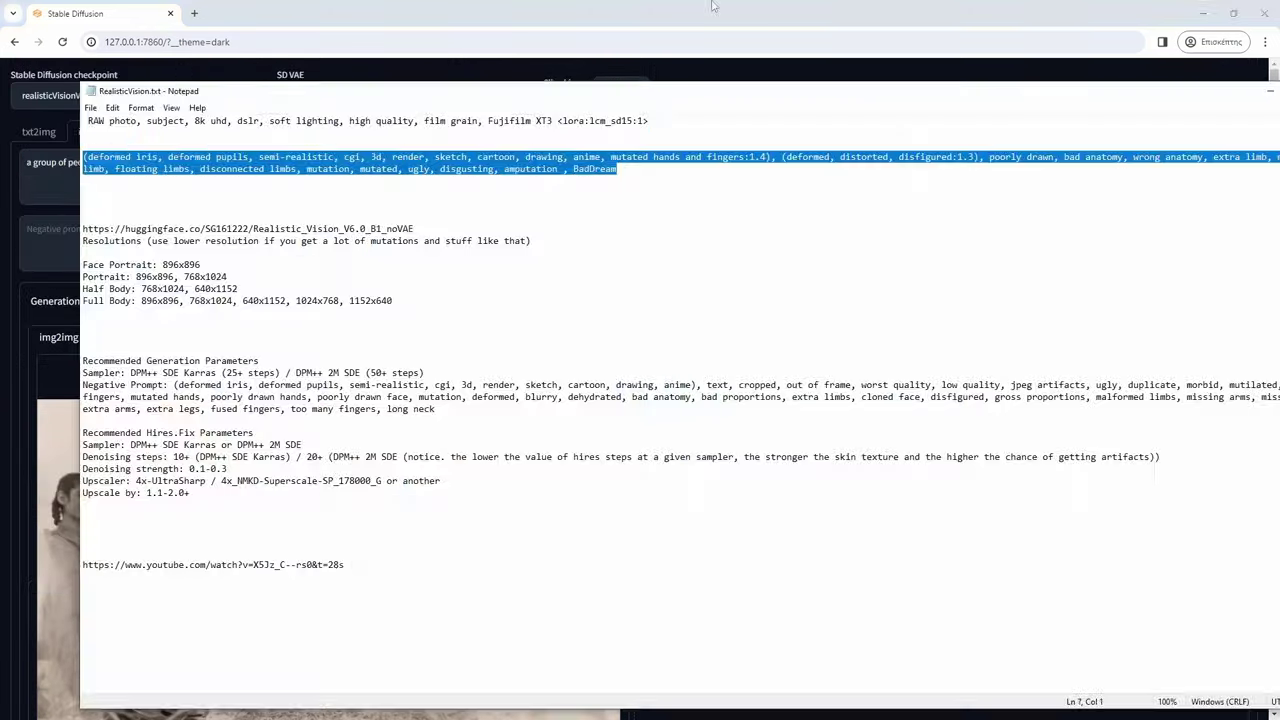
- Generate the img2img image with Ctrl+Enter and preview it full size
key(ctrl+Return)
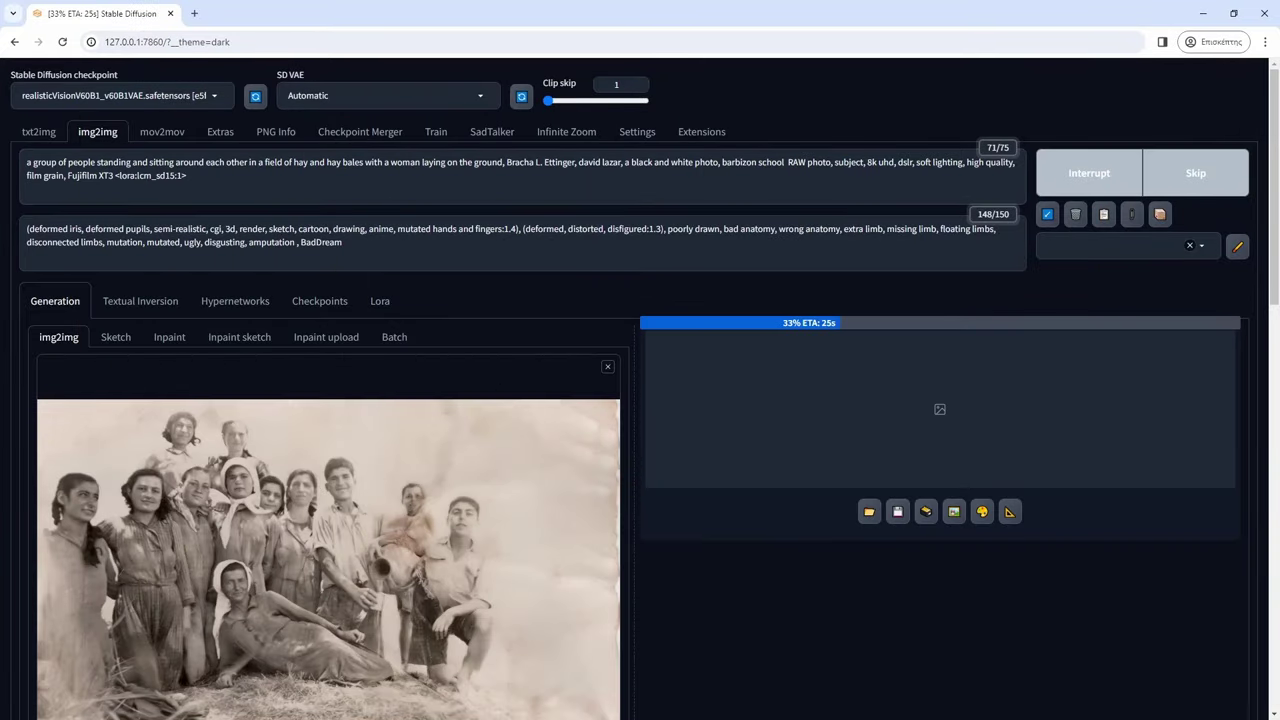
click(988, 416)
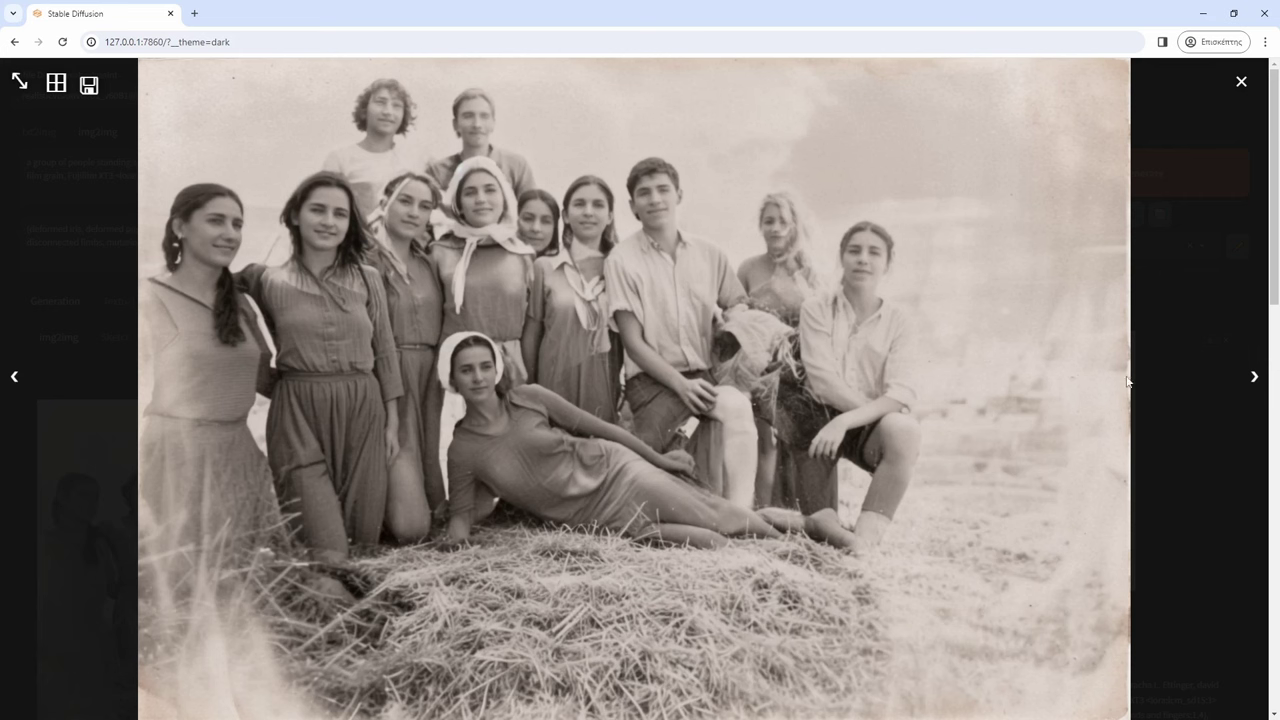
click(1186, 373)
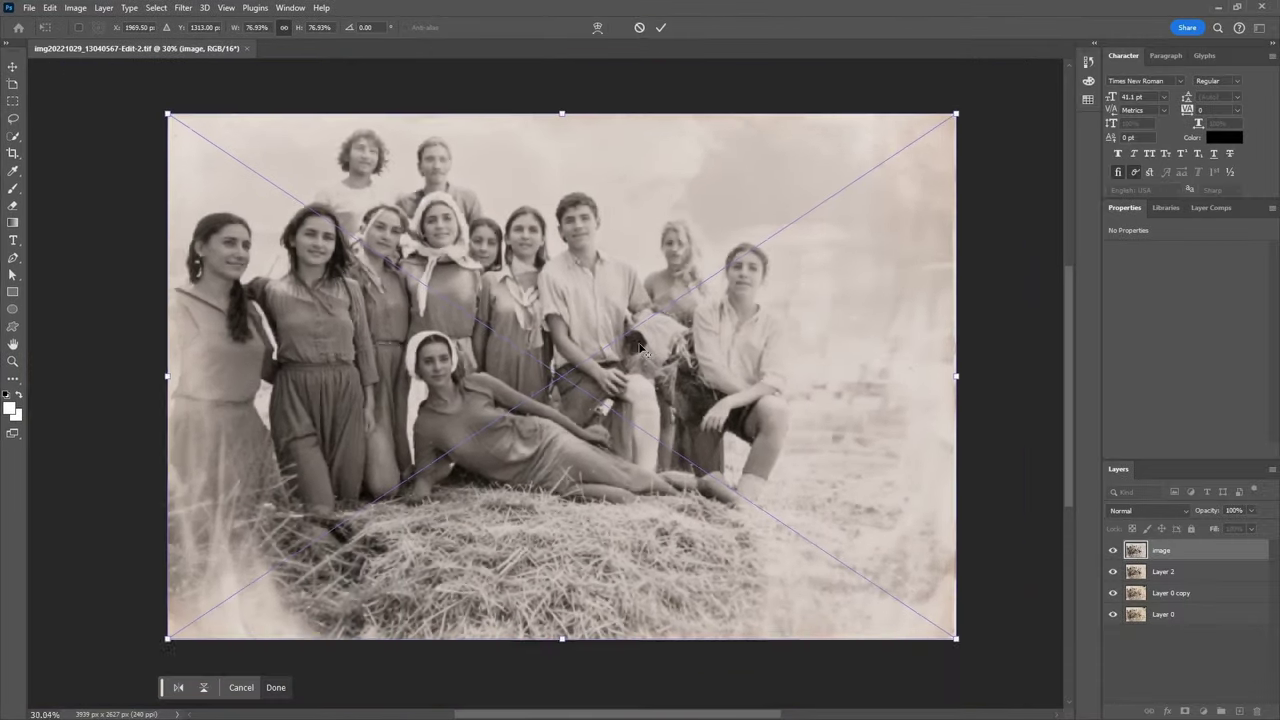
- Commit the placed image, compare it with the layers below and give it a layer mask
key(Return)
click(1112, 550)
alt+click(1185, 711)
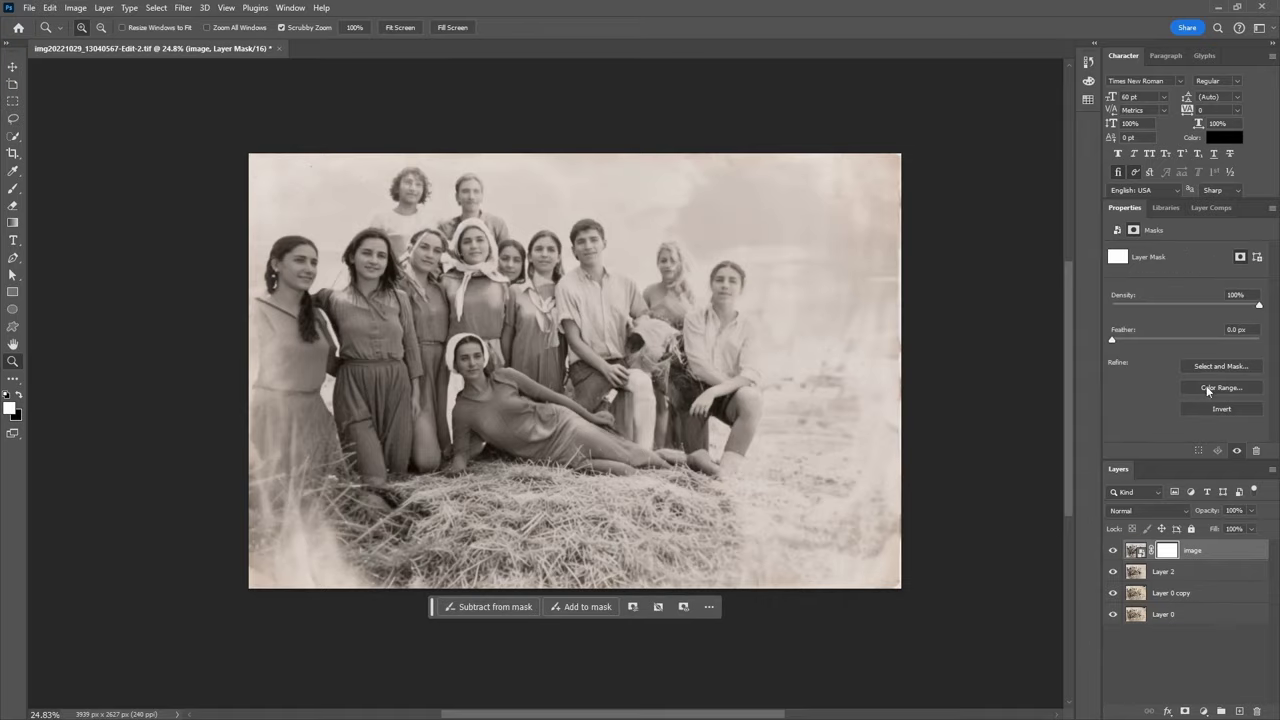
scroll(746, 353, up, 5)
- Switch to the Brush at 5% flow and adjust its size around 65
key(b)
scroll(746, 353, down, 5)
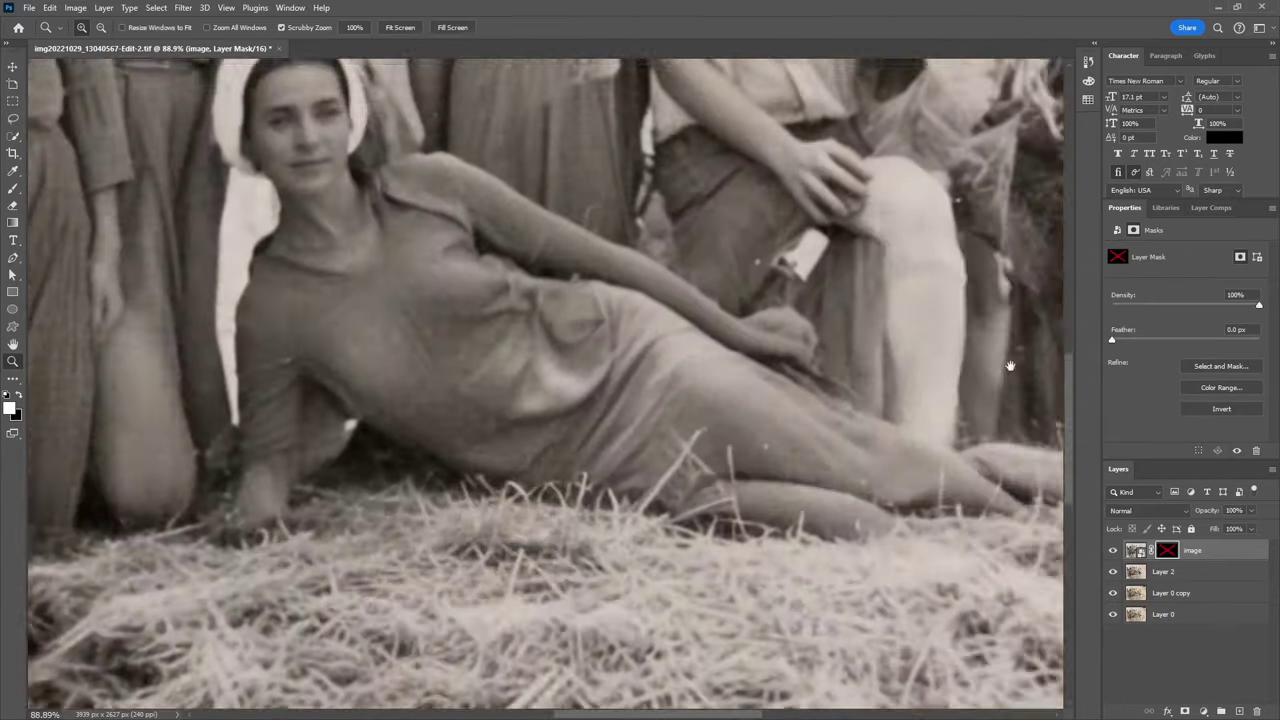
scroll(746, 353, up, 2)
key(shift+0)
key(shift+5)
key(bracketright)
key(bracketright)
scroll(634, 374, left, 10)
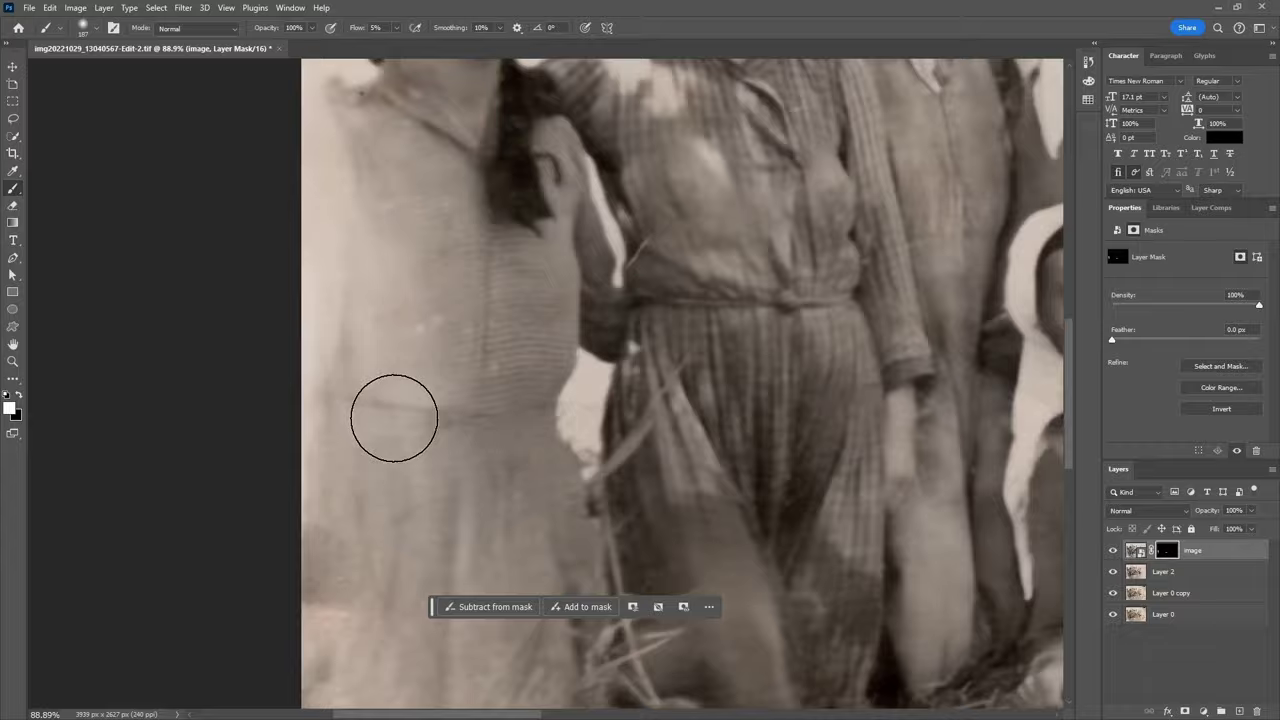
key(bracketleft)
key(bracketleft)
key(bracketleft)
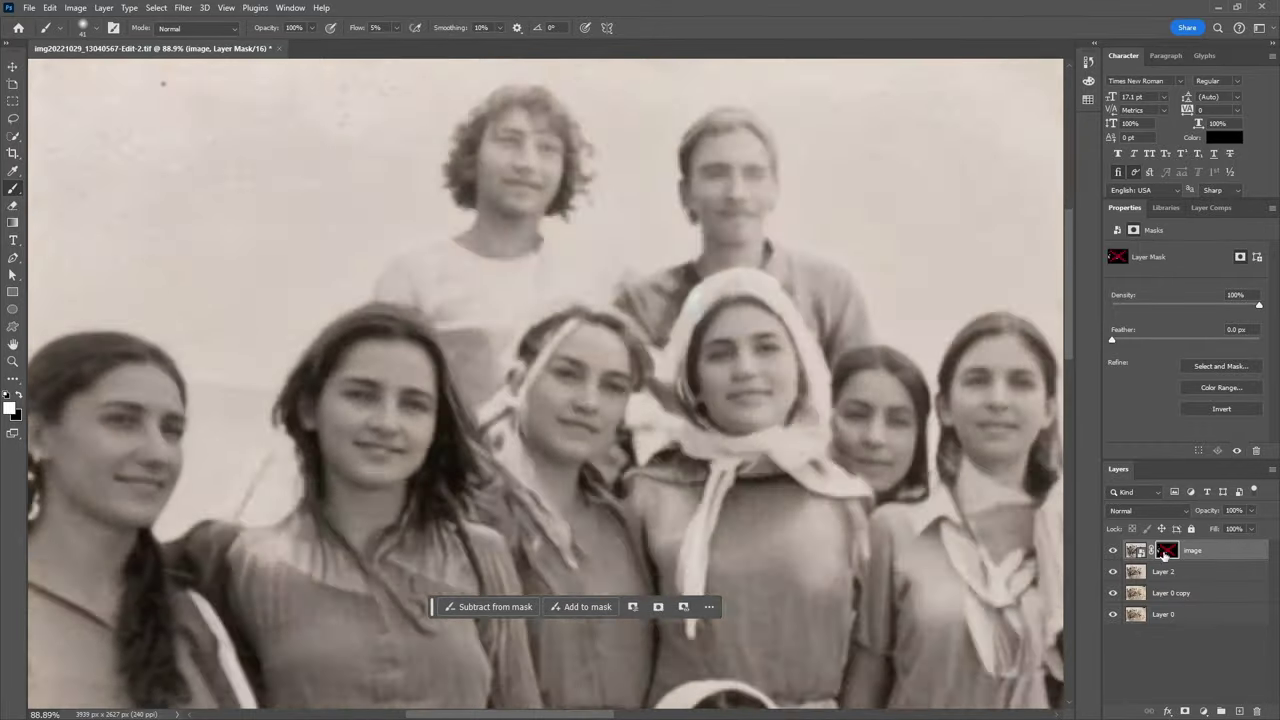
key(bracketright)
key(bracketright)
key(bracketright)
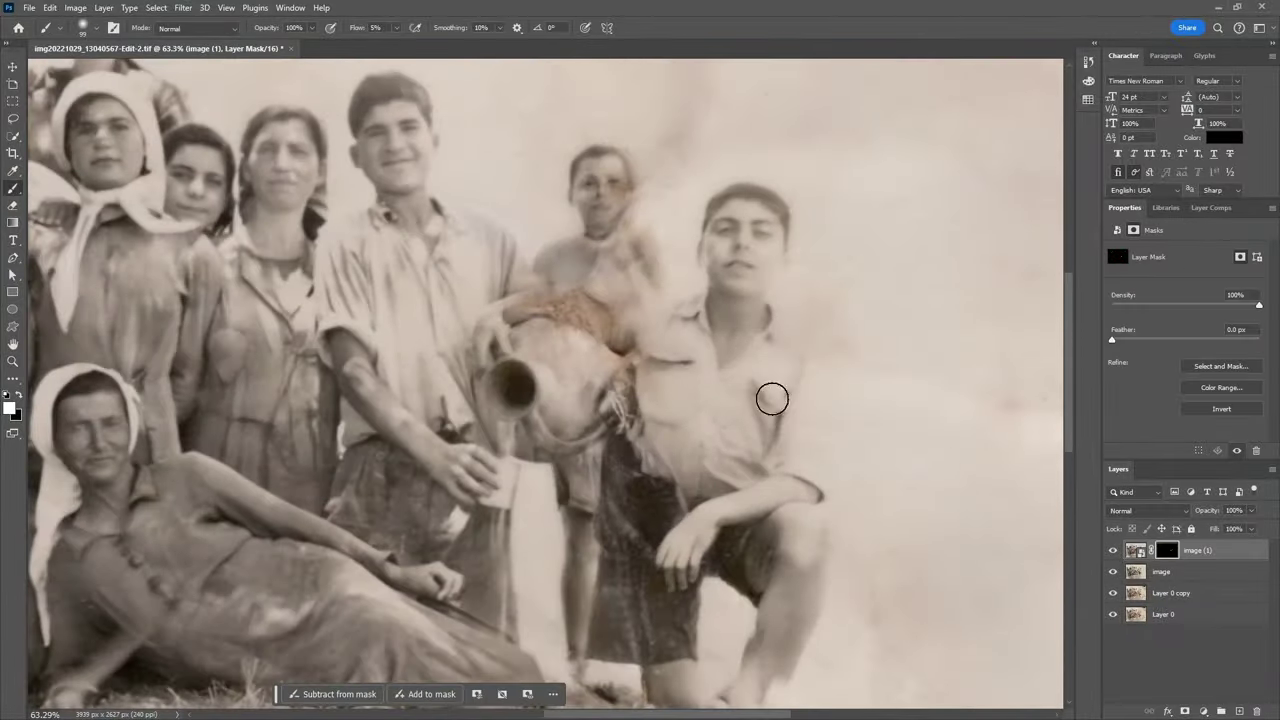
- Paint the image (1) layer in around the boy's shoulder and re-enable its mask
drag(772, 399, 799, 372)
shift+click(1166, 553)
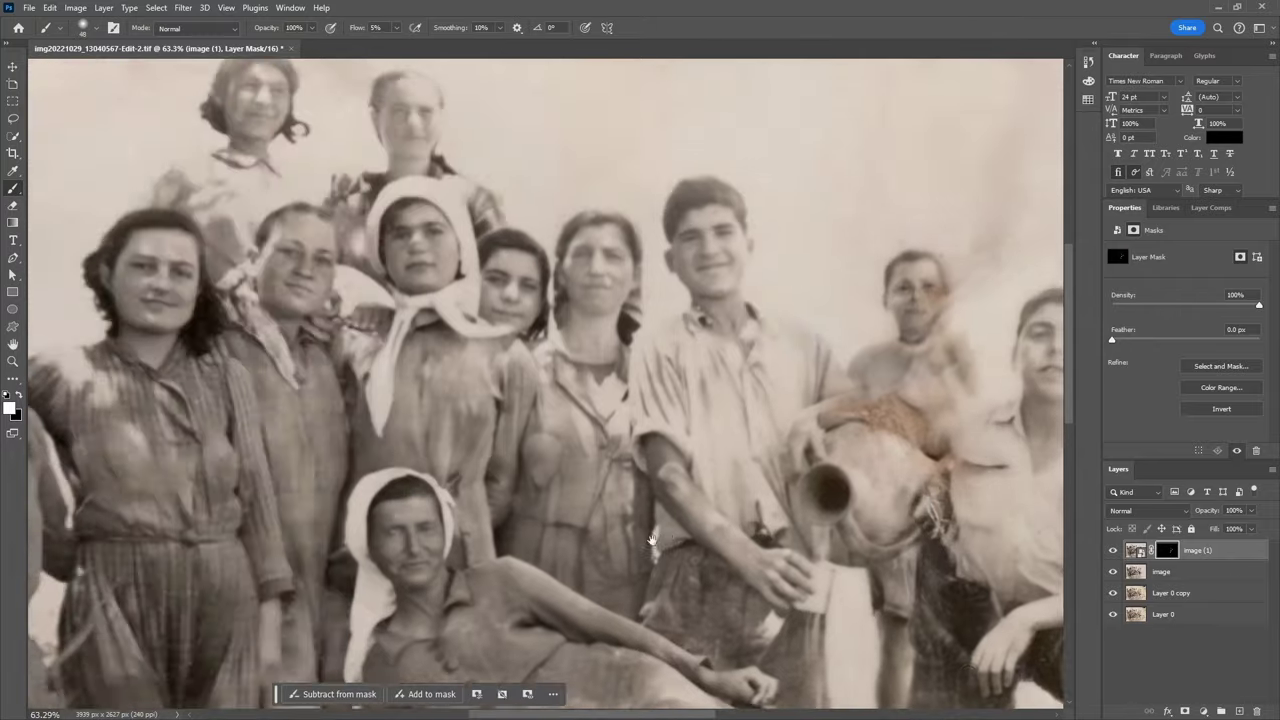
scroll(388, 457, up, 2)
scroll(388, 457, up, 2)
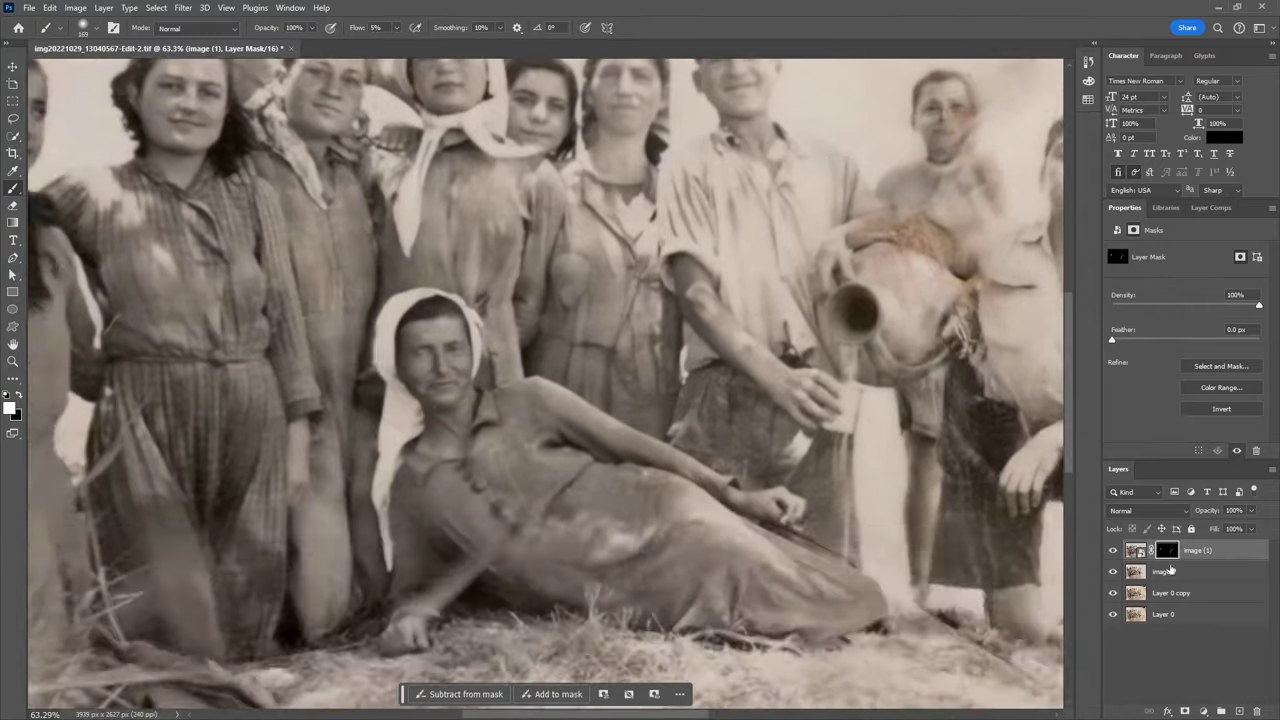
scroll(400, 420, up, 2)
scroll(401, 443, down, 2)
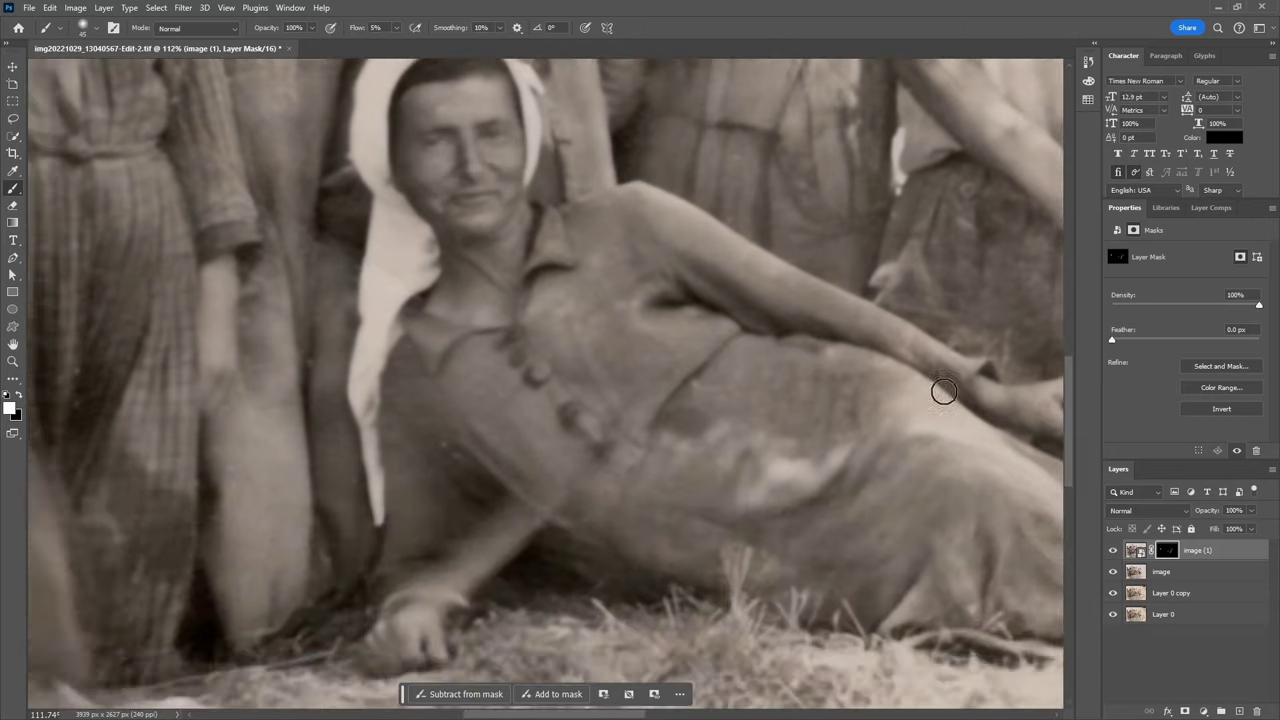
scroll(245, 435, down, 3)
- Shrink the brush and zoom in on the man holding the jug
scroll(600, 400, left, 3)
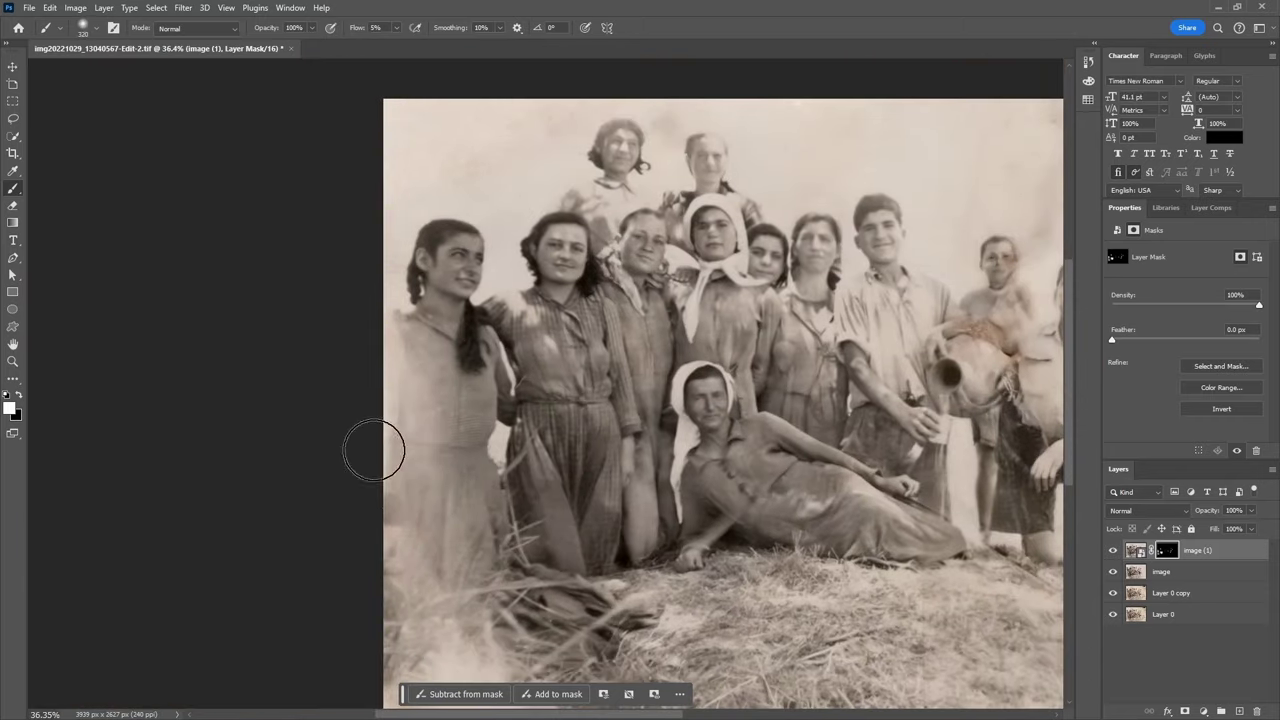
scroll(374, 449, up, 3)
scroll(457, 329, down, 1)
scroll(644, 305, down, 2)
scroll(409, 206, up, 2)
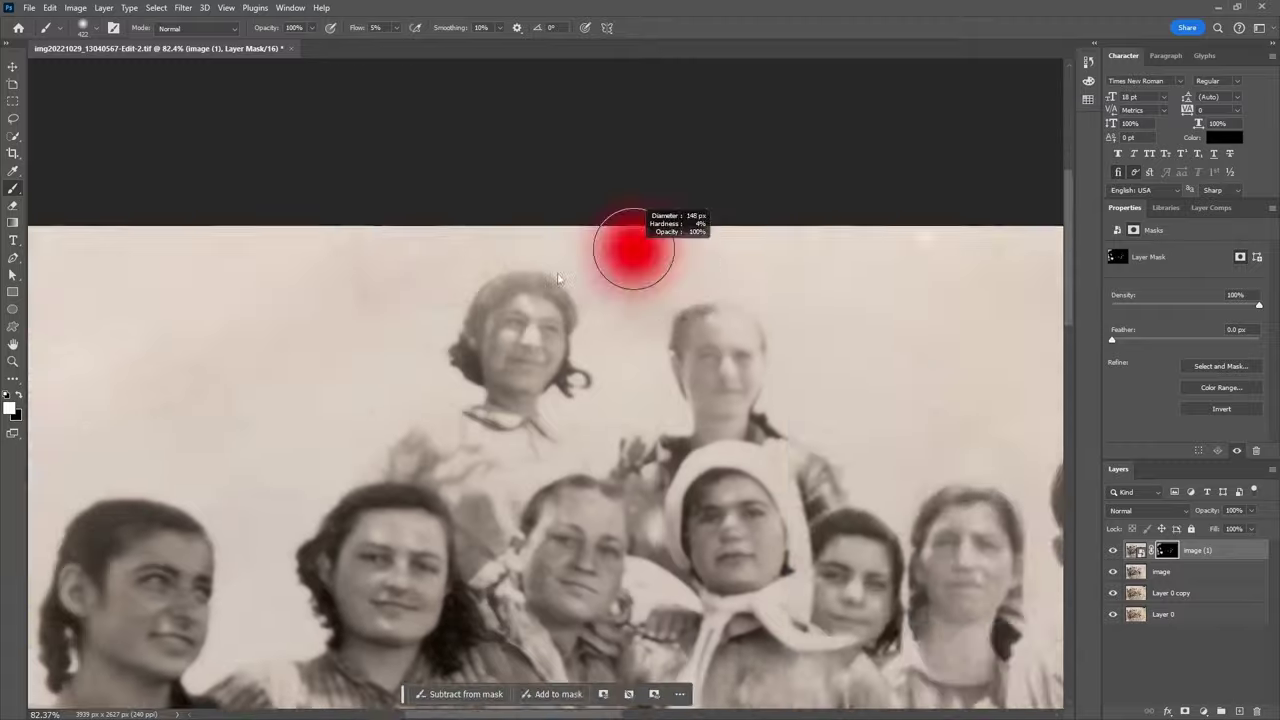
scroll(500, 614, up, 2)
scroll(558, 315, down, 10)
scroll(338, 177, up, 5)
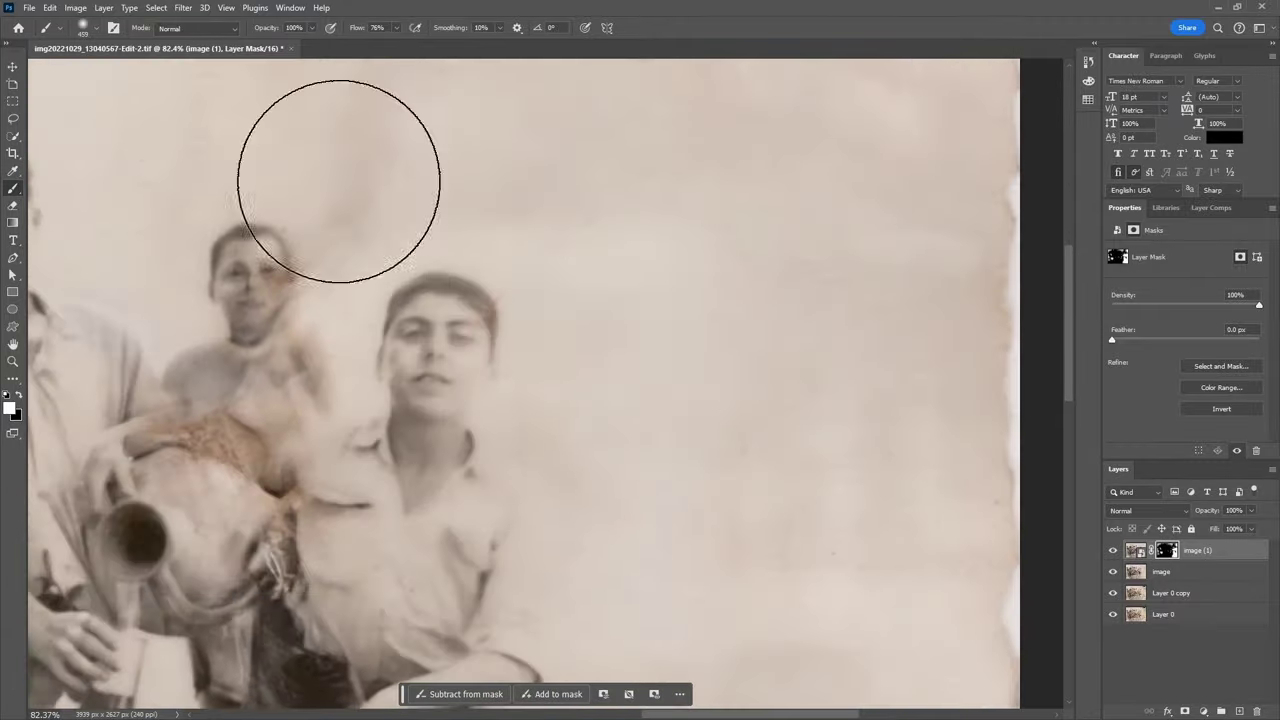
key(bracketleft)
key(bracketleft)
key(bracketleft)
scroll(377, 100, up, 3)
scroll(498, 367, left, 5)
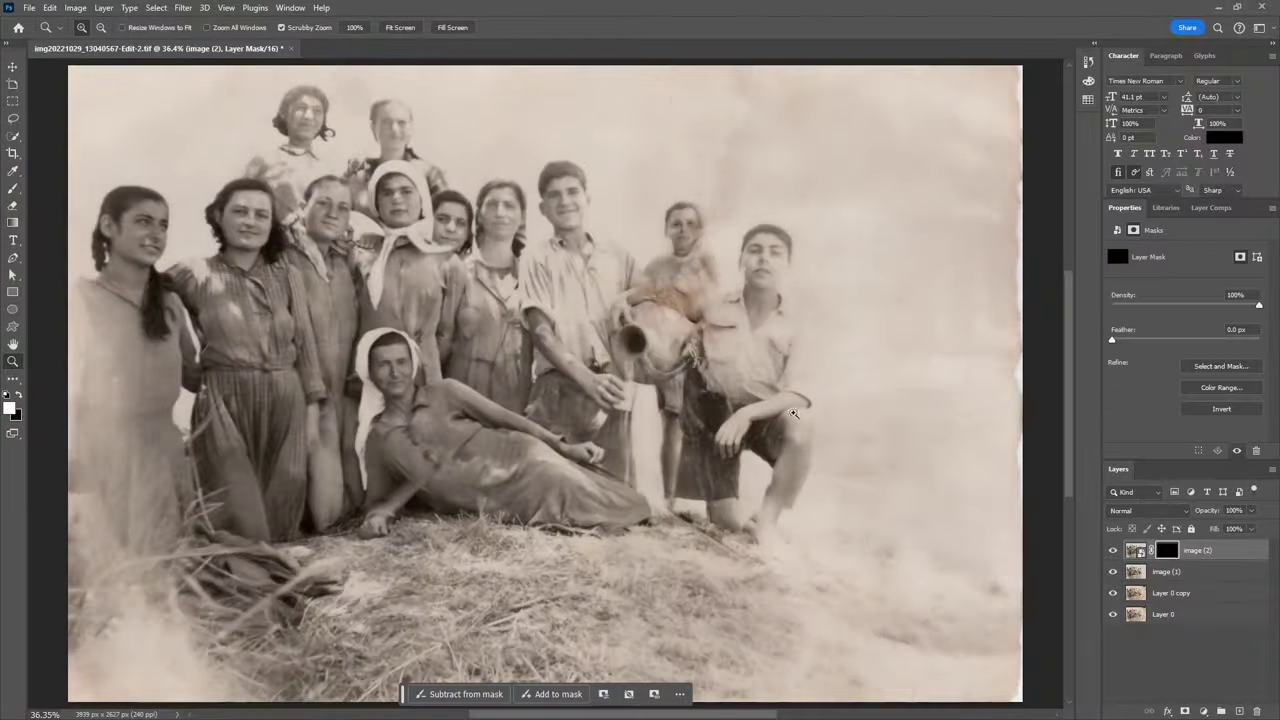
drag(628, 370, 670, 392)
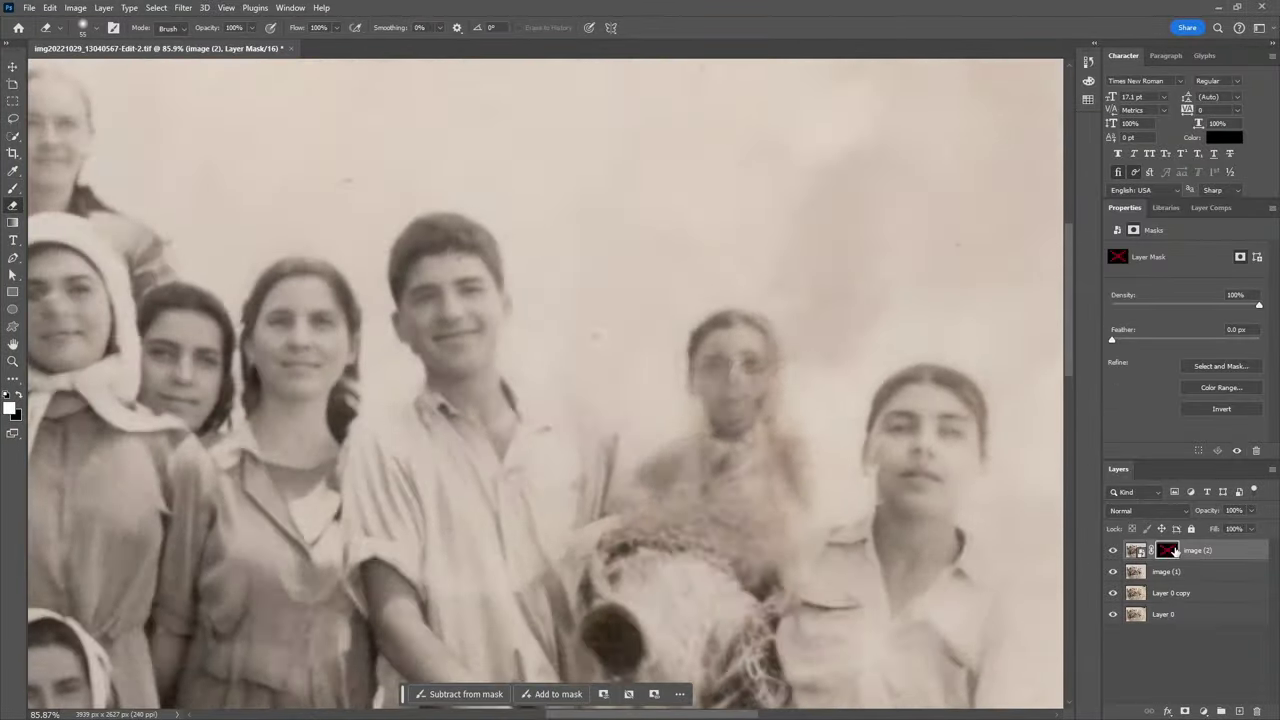
- Move the view up to the top rows of faces
drag(300, 70, 534, 240)
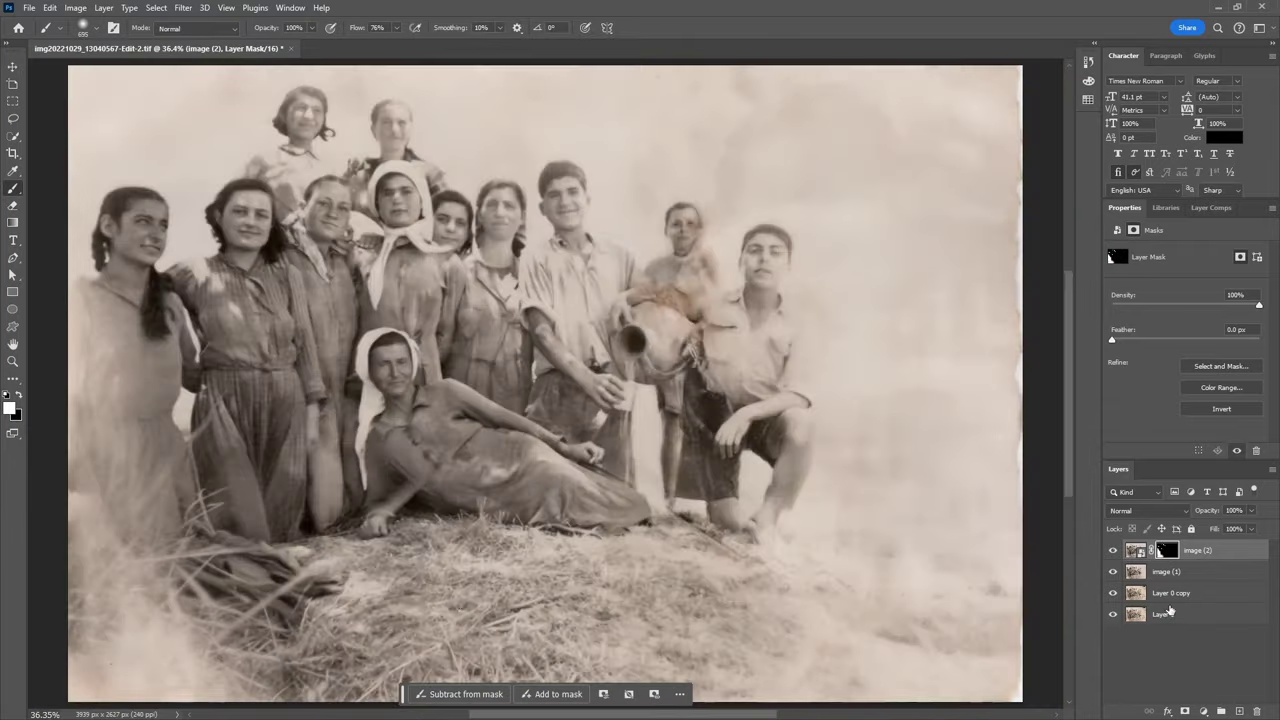
scroll(390, 500, up, 5)
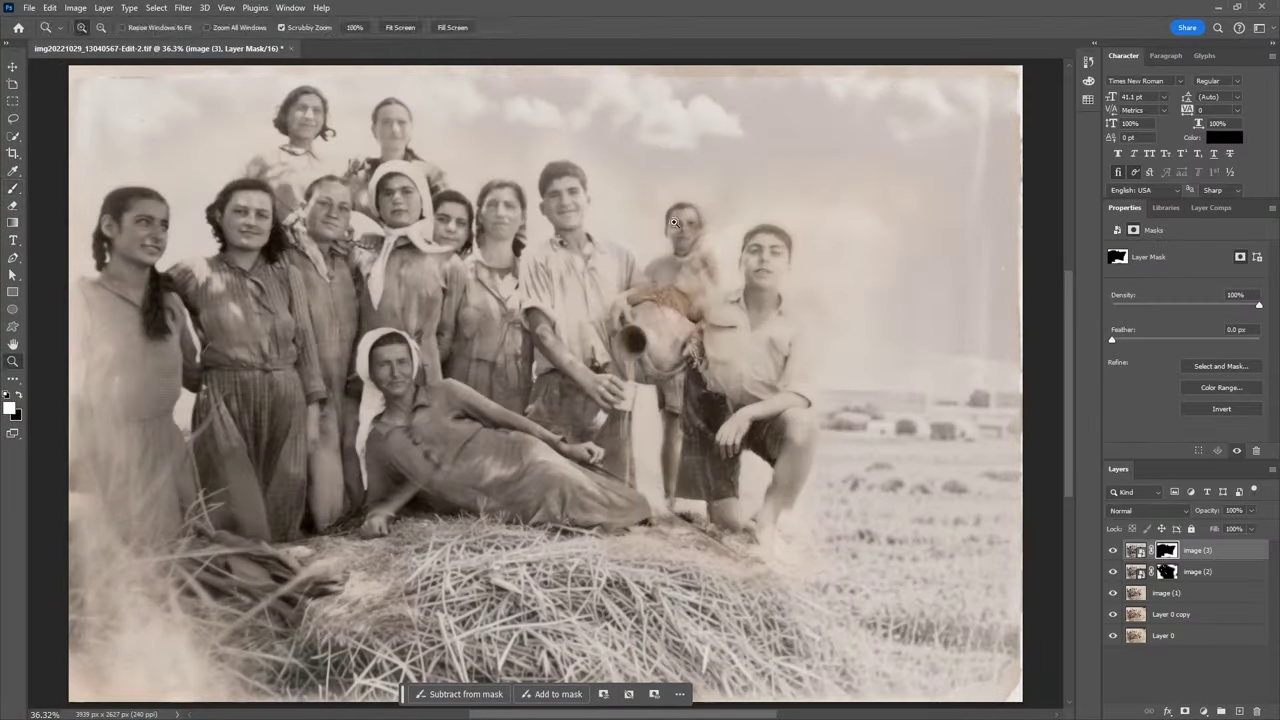
- Zoom in around the boy's legs, fit the photo, then disable the mask to compare
drag(674, 222, 782, 418)
scroll(545, 380, down, 5)
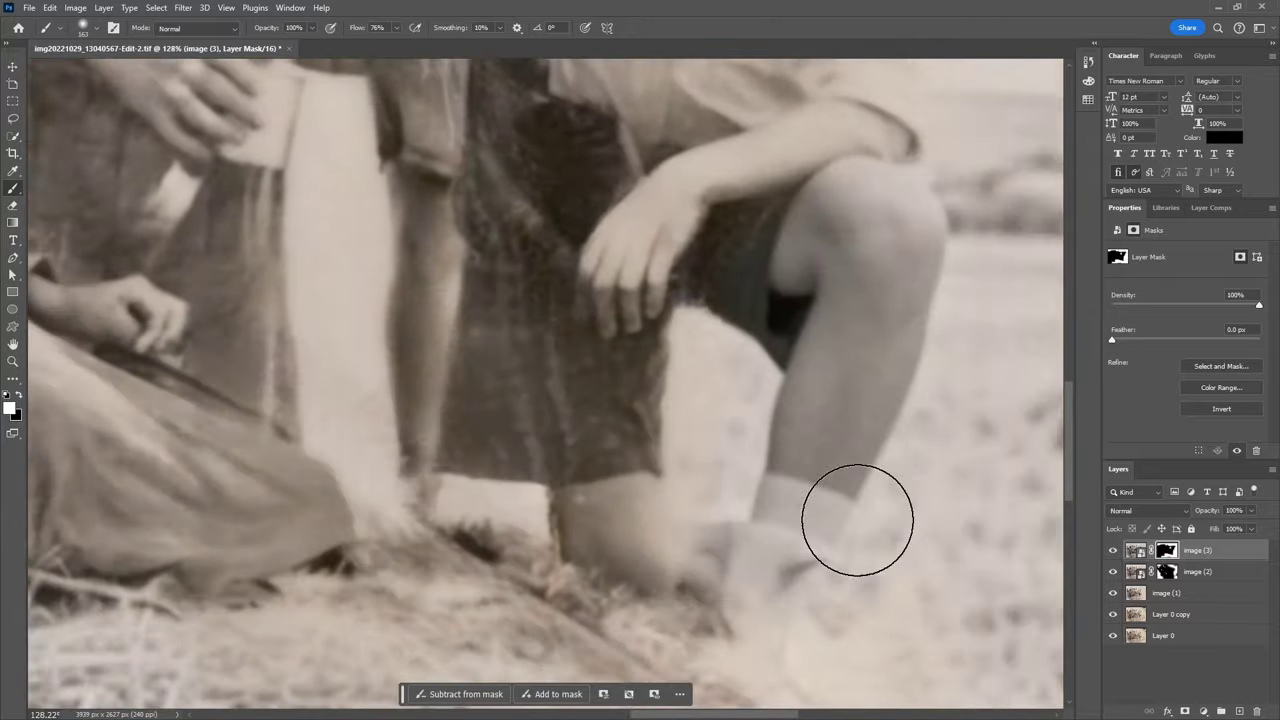
key(ctrl+0)
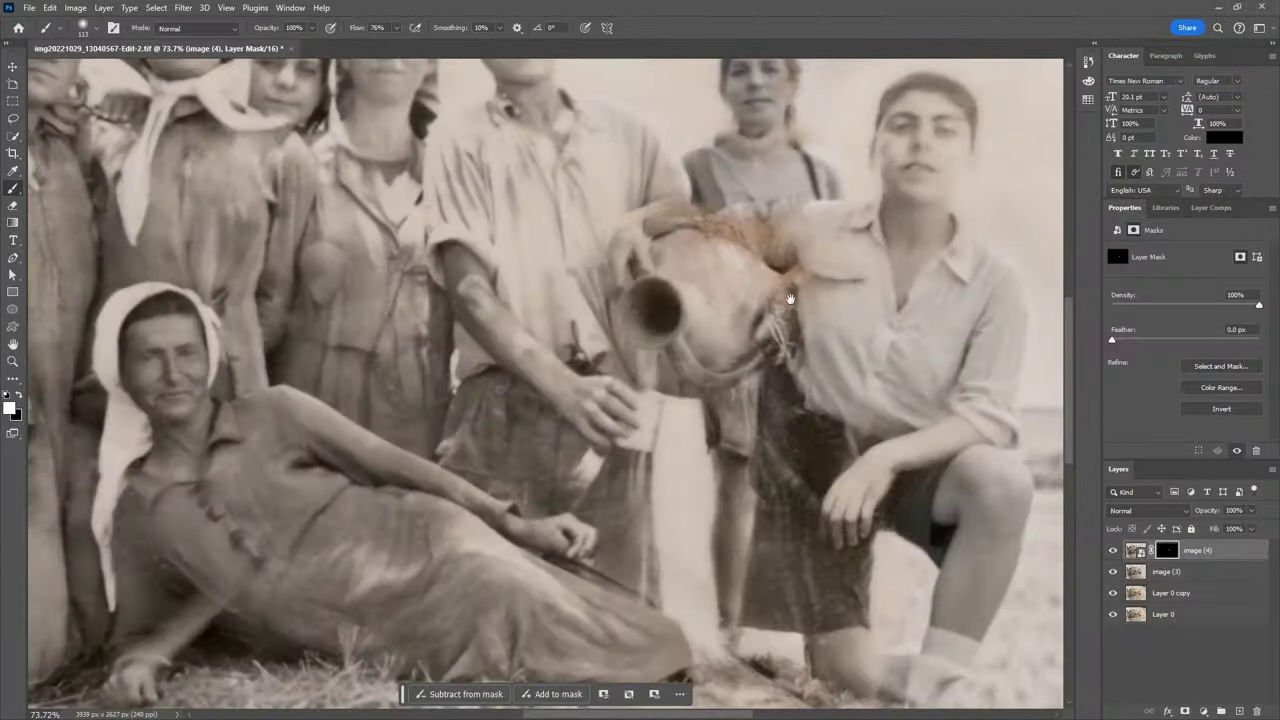
scroll(790, 299, up, 3)
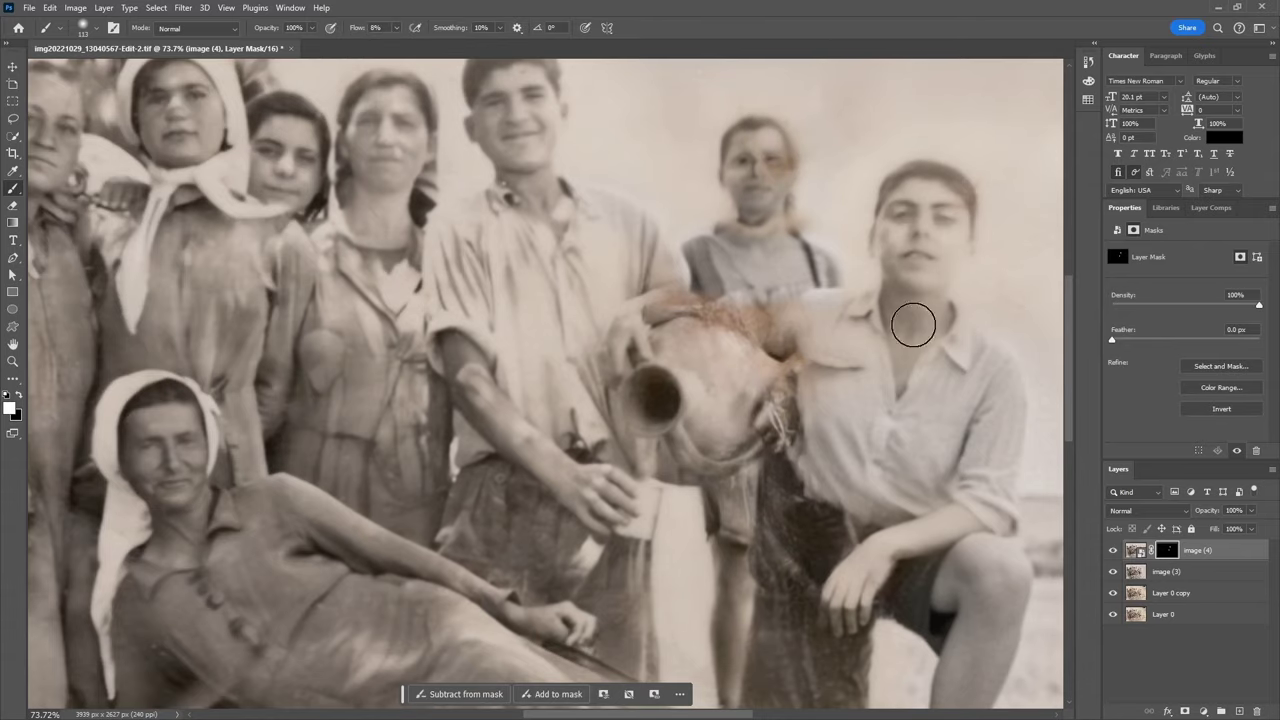
shift+click(1165, 550)
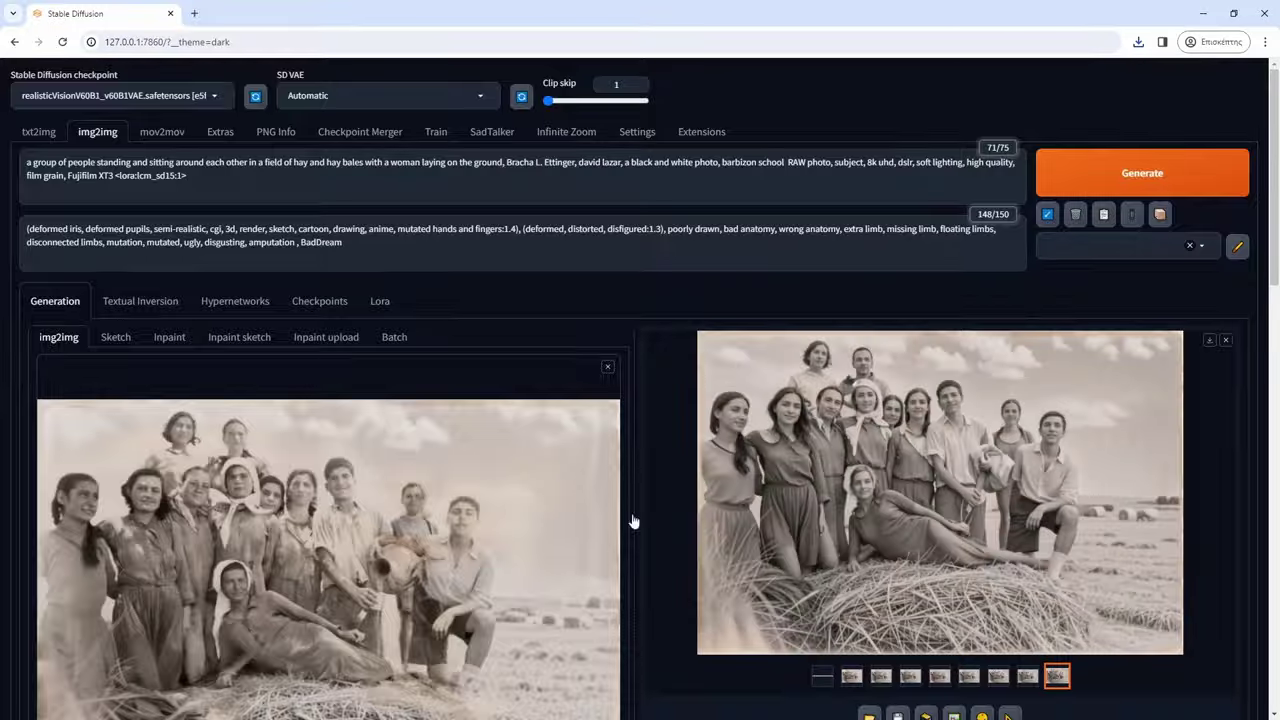
- View the sixth generation, generate a new img2img result, and set a retouching sample point
click(968, 680)
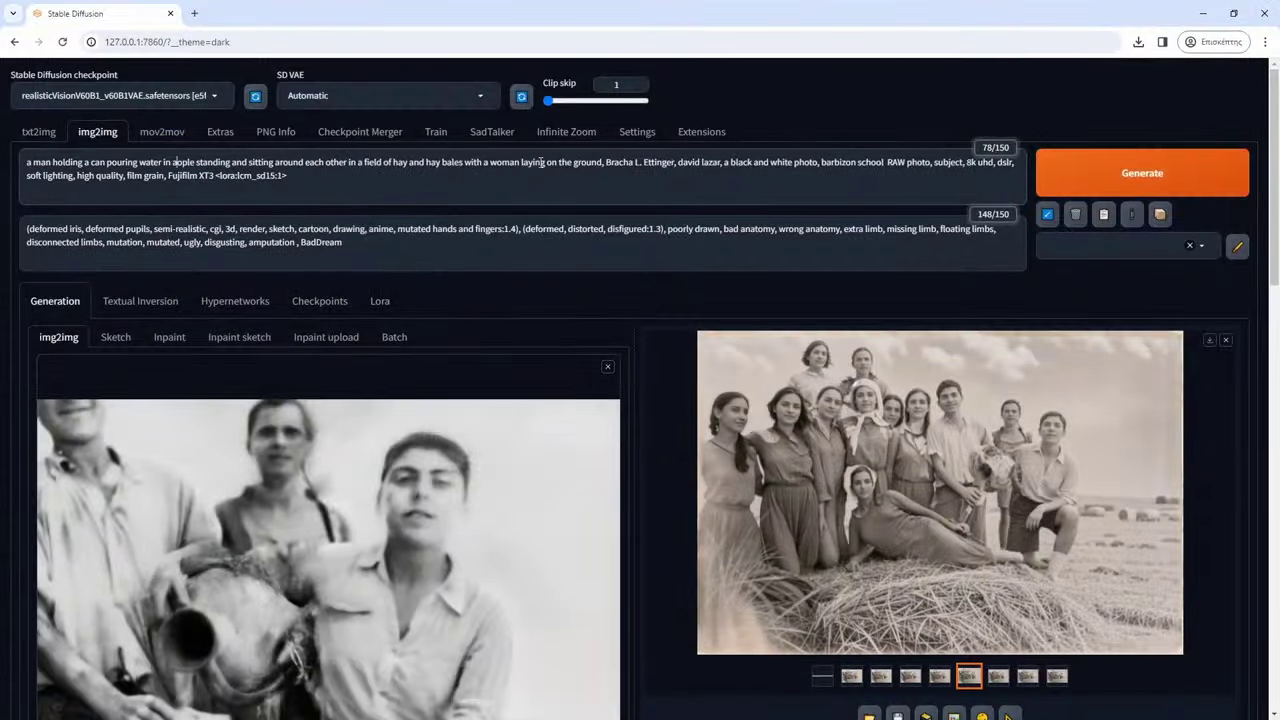
click(1117, 163)
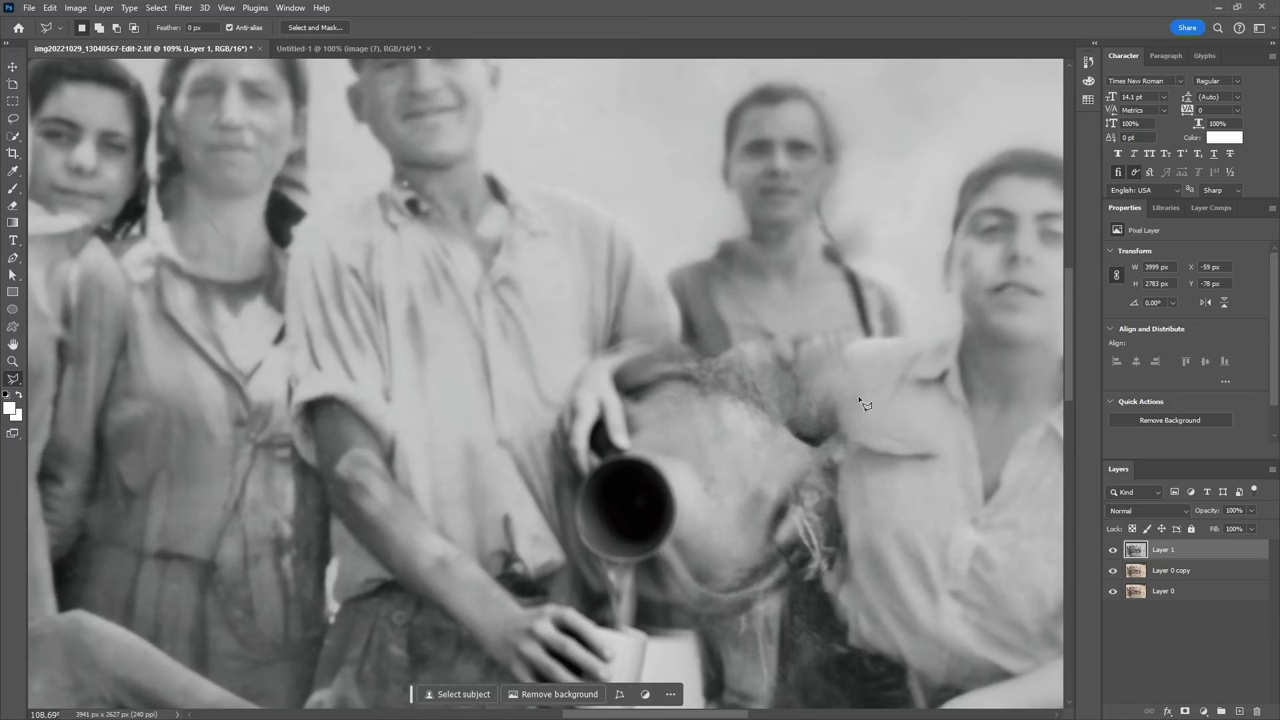
key(b)
alt+click(840, 382)
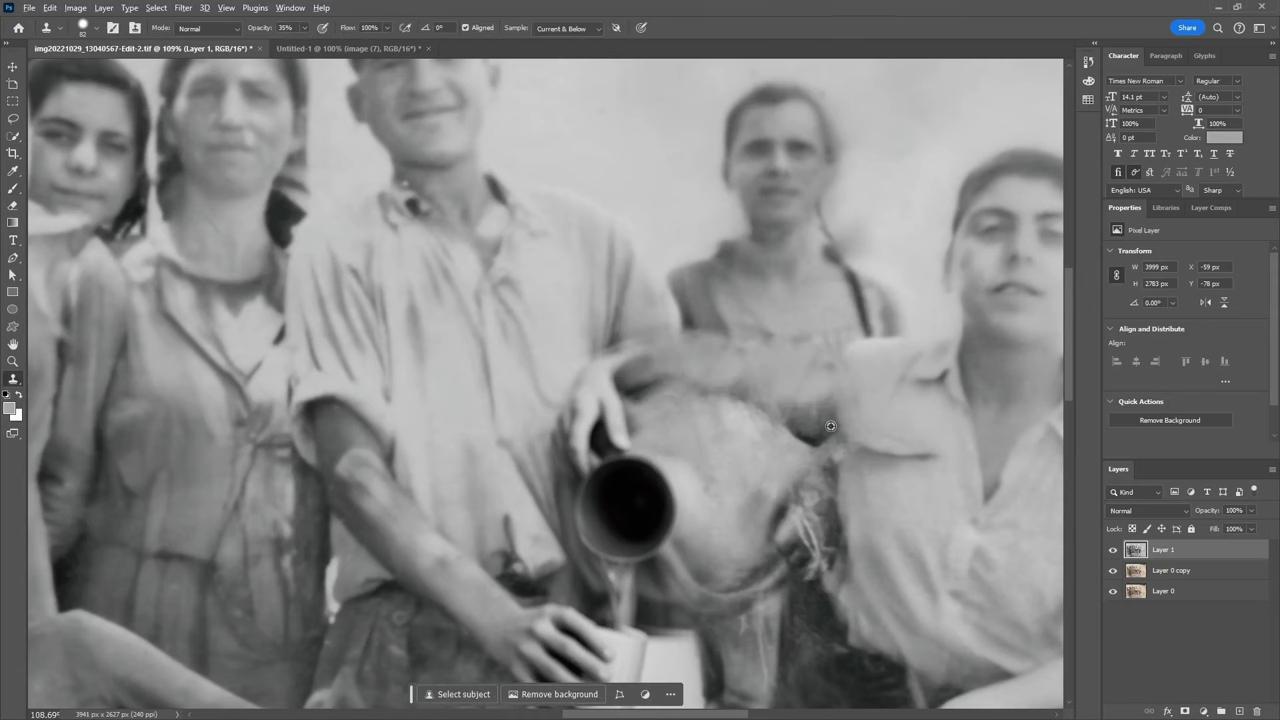
- Burn the outstretched arm toward the shoulder and export as 05.jpg, replacing the old file
drag(730, 375, 846, 380)
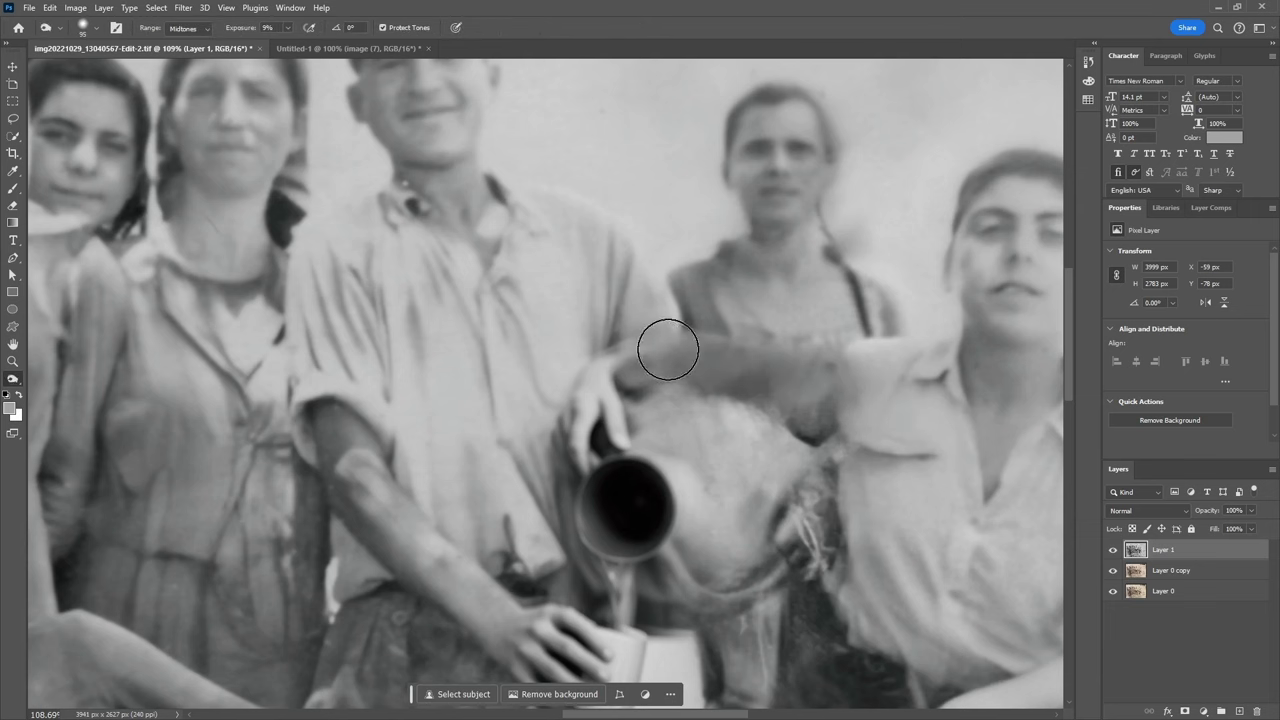
drag(668, 350, 948, 461)
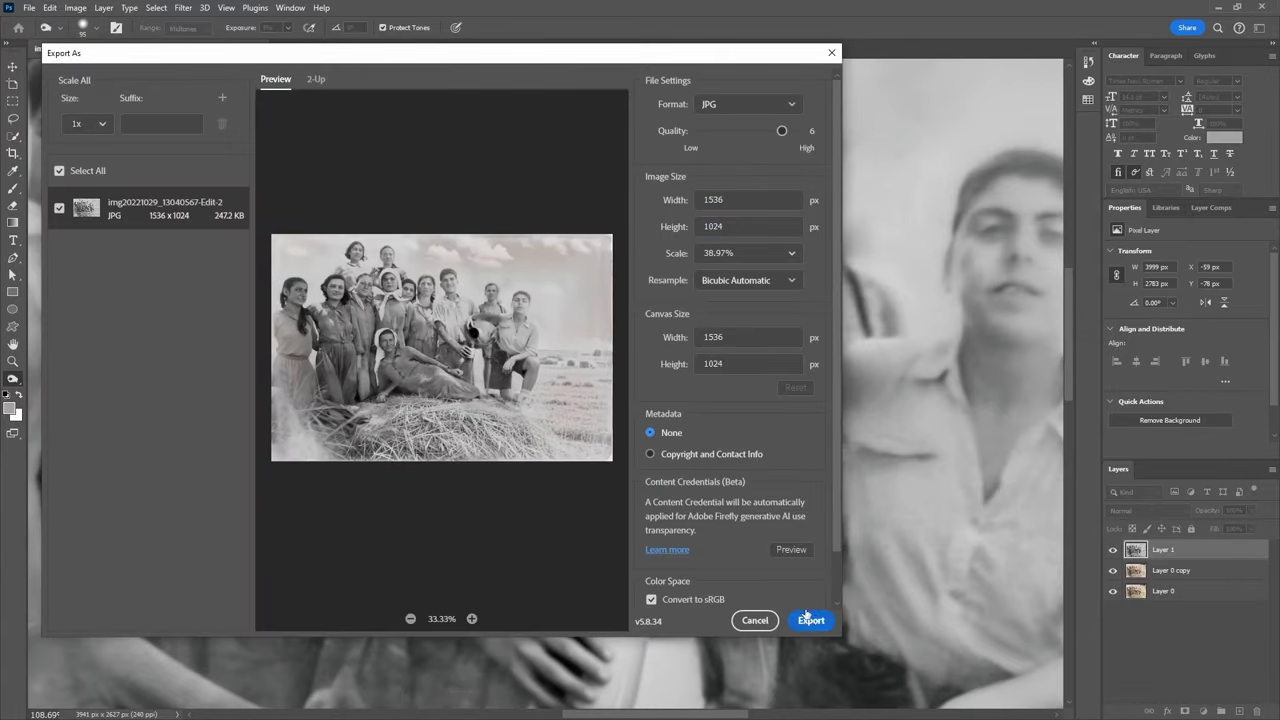
click(807, 617)
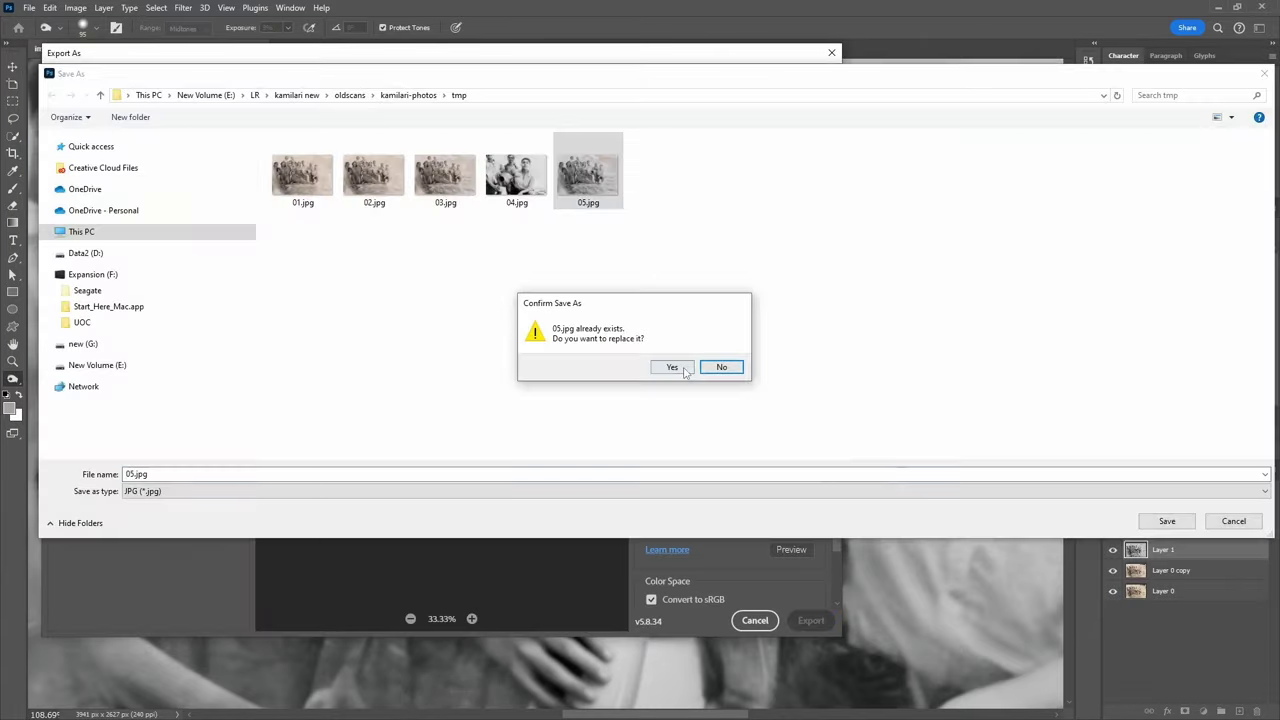
click(674, 367)
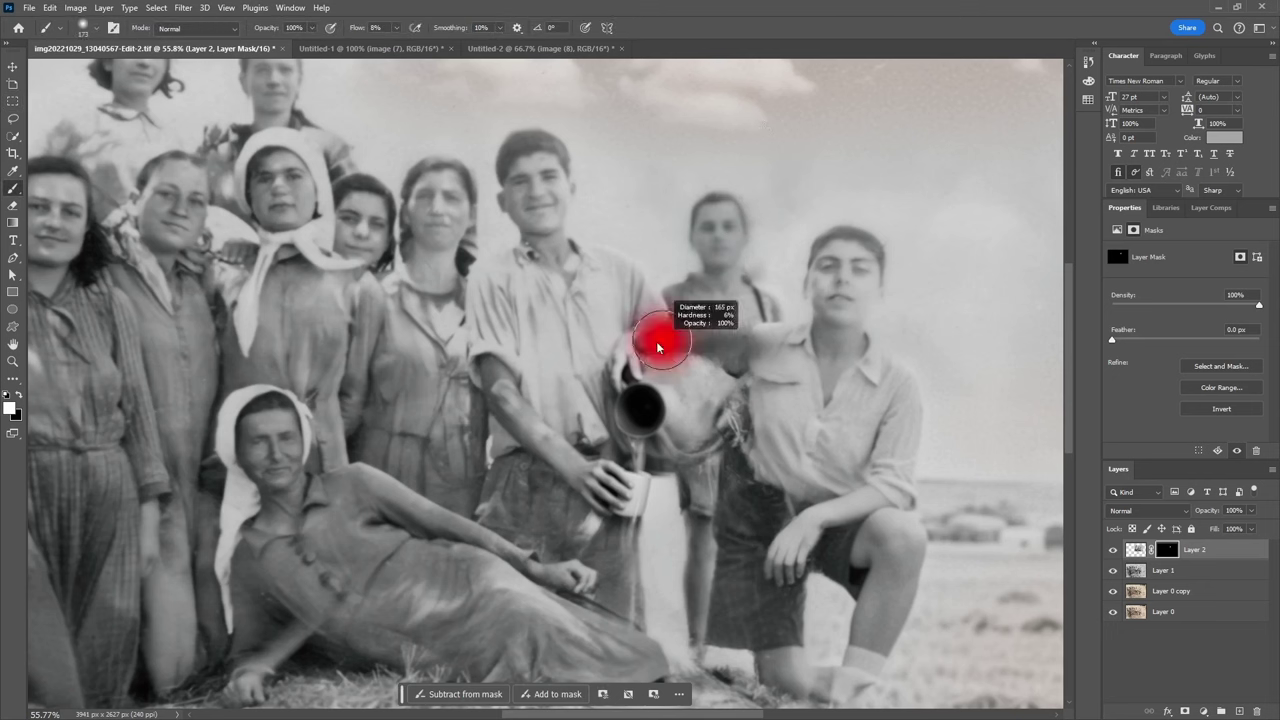
- Toggle the pitcher close-up's layer mask off and back on to compare
shift+click(1167, 551)
shift+click(1167, 551)
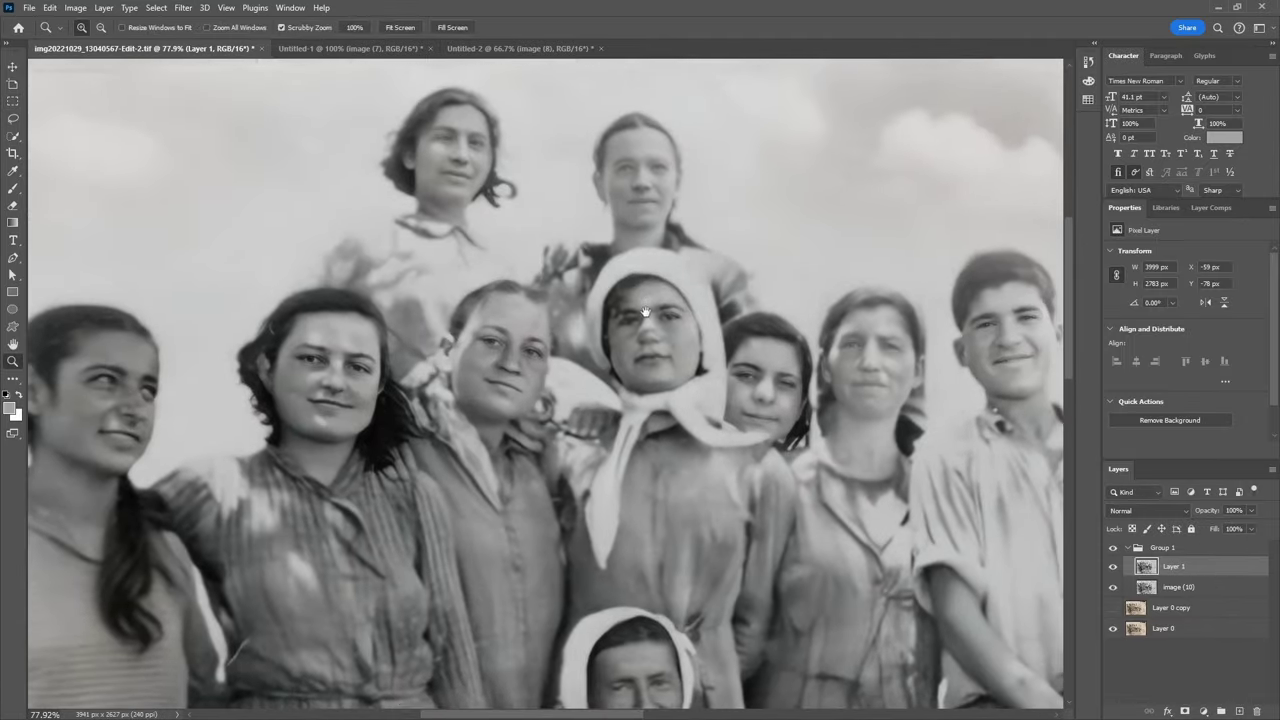
- Hide Layer 1 behind a black mask and paint parts of it over the faces
alt+click(1185, 711)
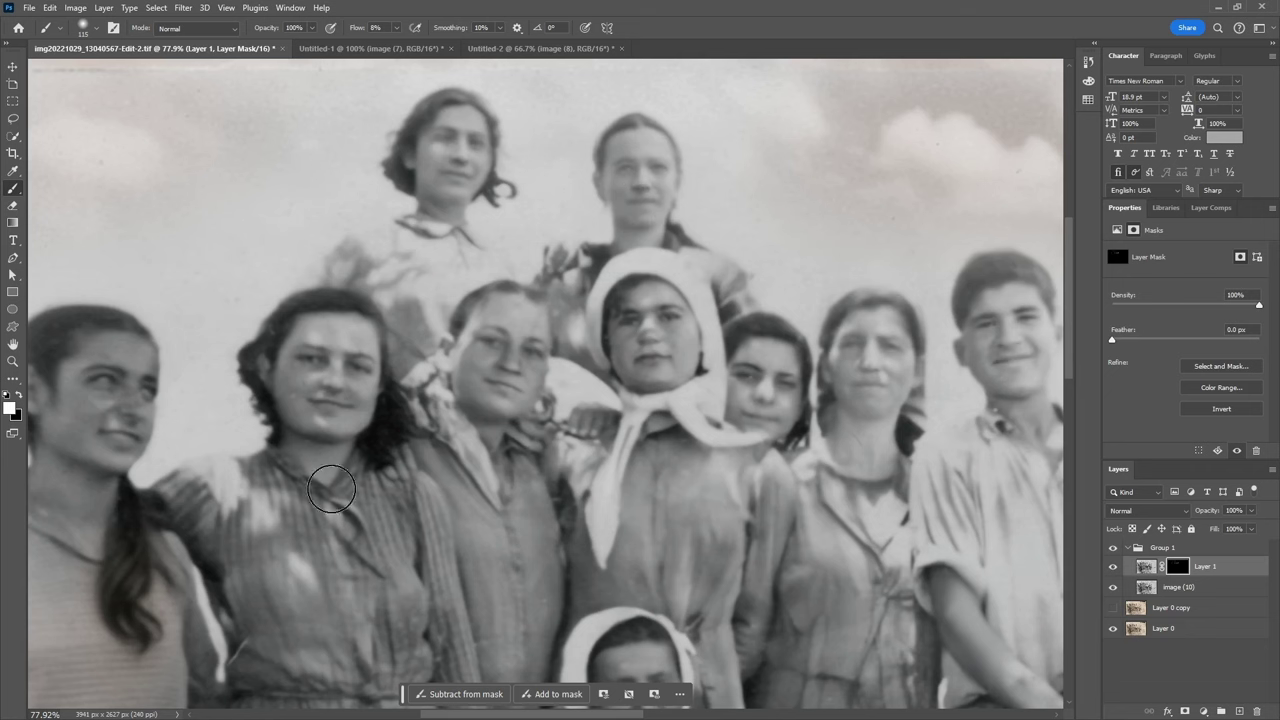
scroll(606, 472, down, 5)
scroll(767, 582, right, 10)
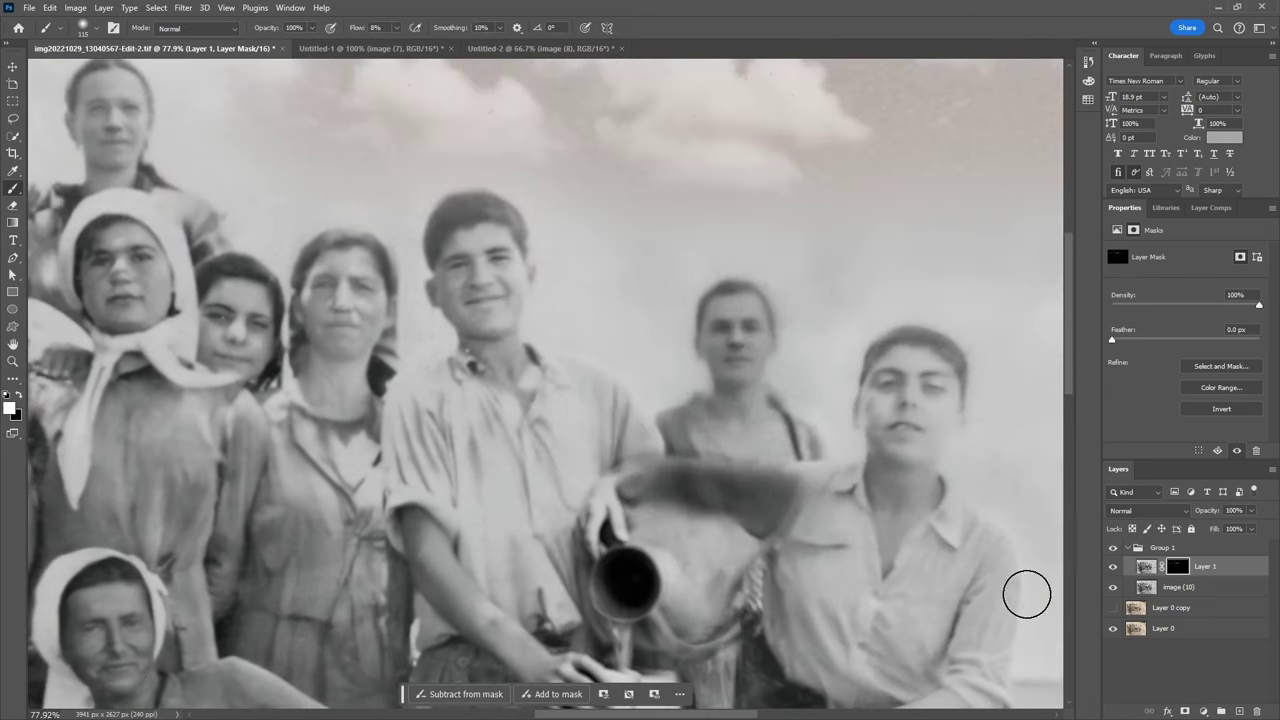
scroll(1023, 590, left, 5)
scroll(461, 241, left, 4)
scroll(461, 241, up, 2)
scroll(461, 241, left, 5)
scroll(461, 241, up, 2)
scroll(461, 241, up, 4)
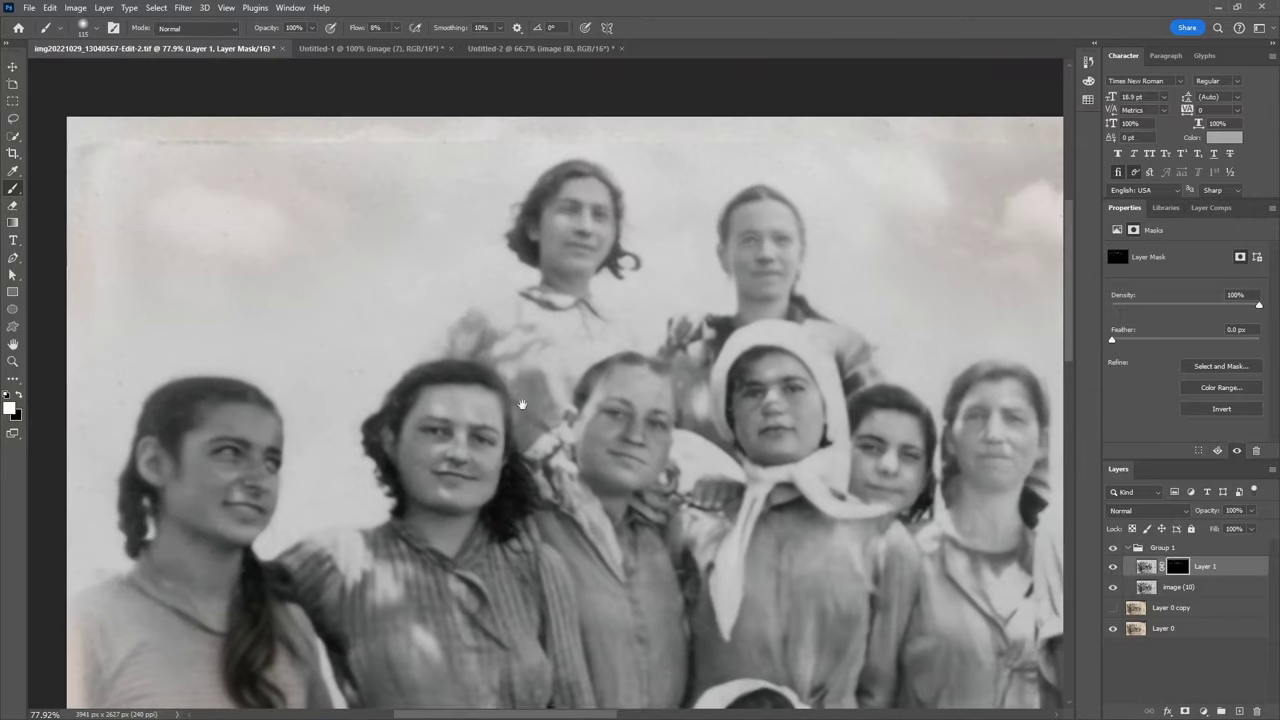
- Erase unwanted areas from Layer 1's mask
key(e)
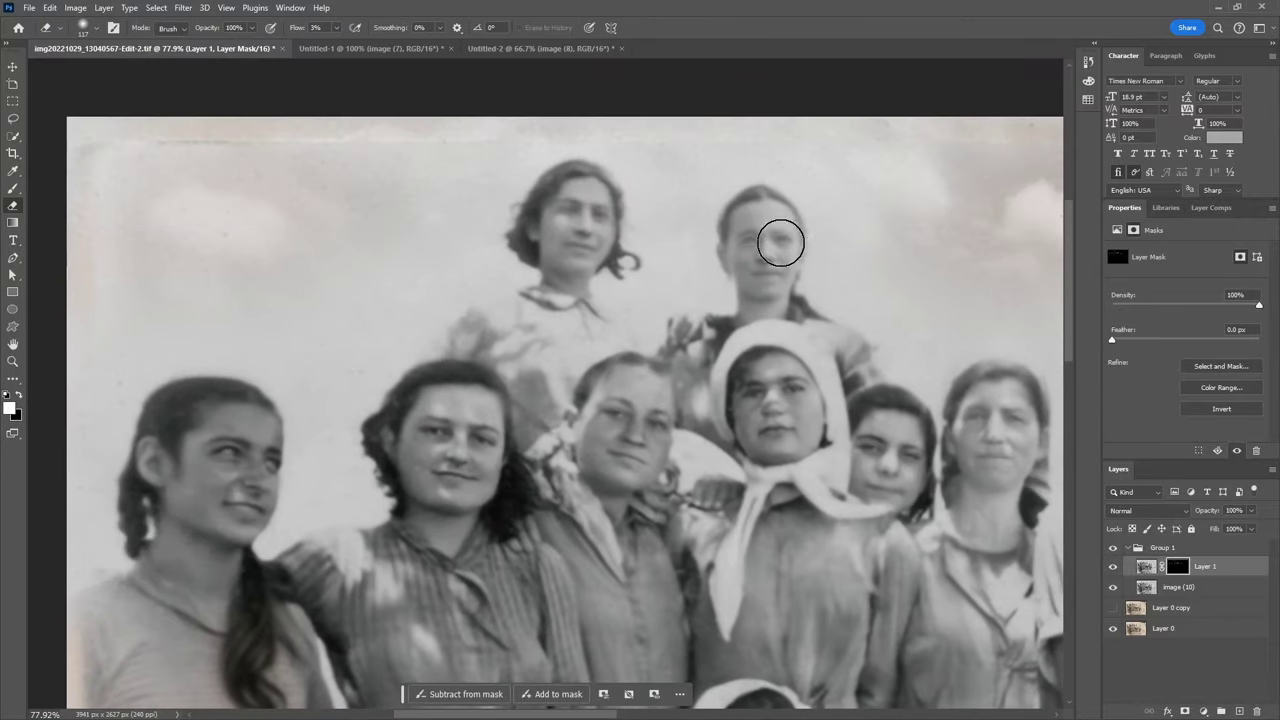
scroll(538, 340, right, 7)
scroll(538, 340, down, 3)
scroll(734, 337, right, 5)
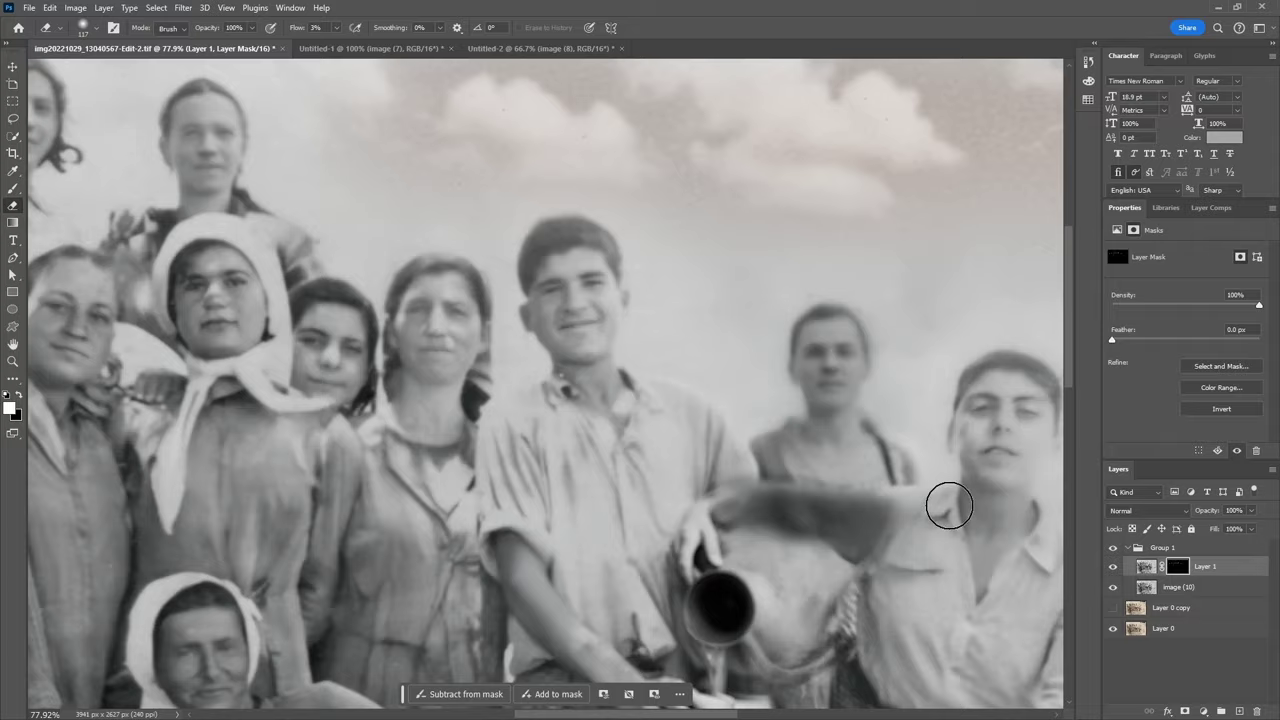
scroll(677, 323, left, 13)
scroll(677, 323, up, 5)
- Paint more of Layer 1 back in across the right side of the group
key(b)
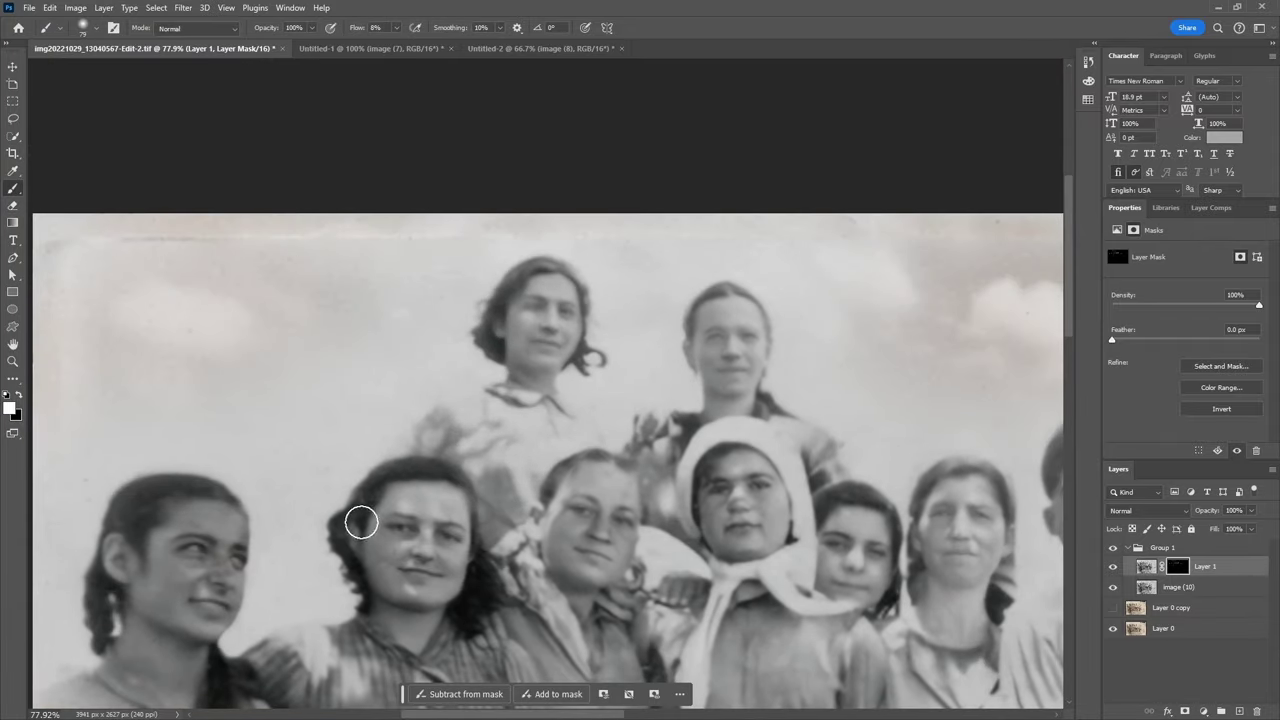
scroll(600, 330, right, 11)
scroll(600, 330, down, 2)
scroll(871, 398, right, 3)
scroll(871, 398, down, 1)
scroll(808, 371, right, 3)
scroll(808, 371, down, 2)
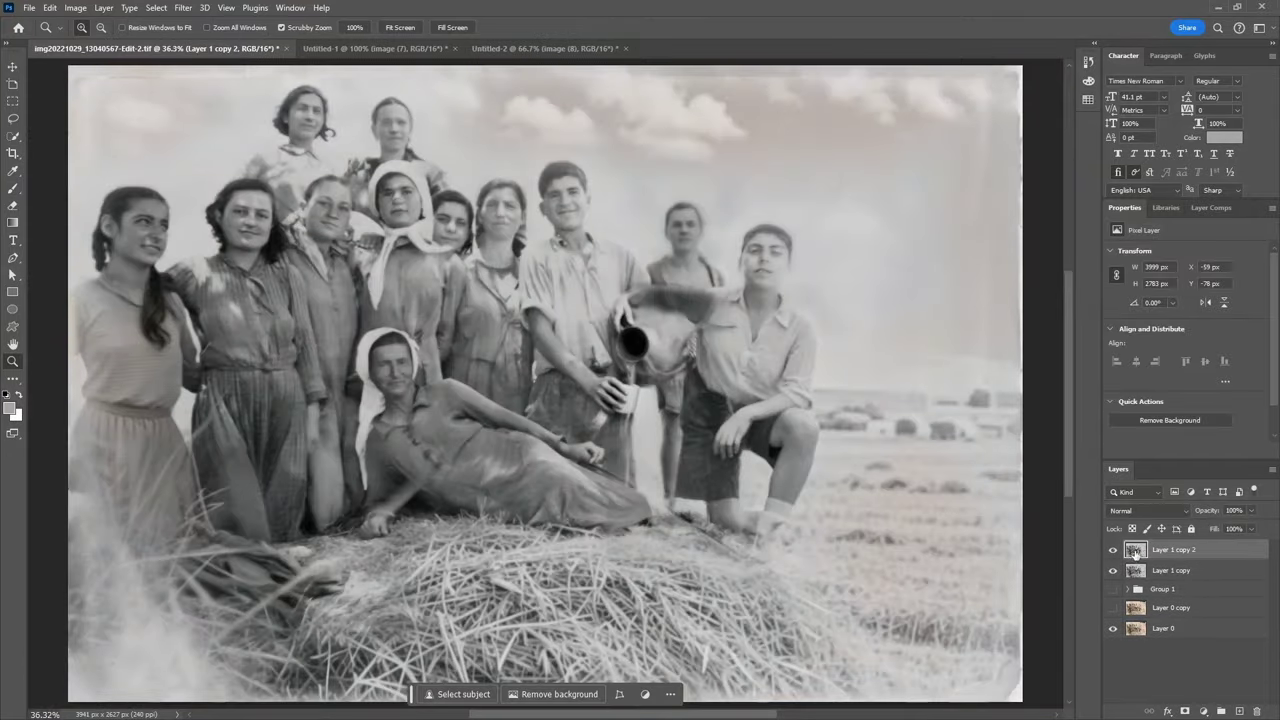
- Apply High Pass to the merged layer and set its blend mode to Soft Light
click(226, 7)
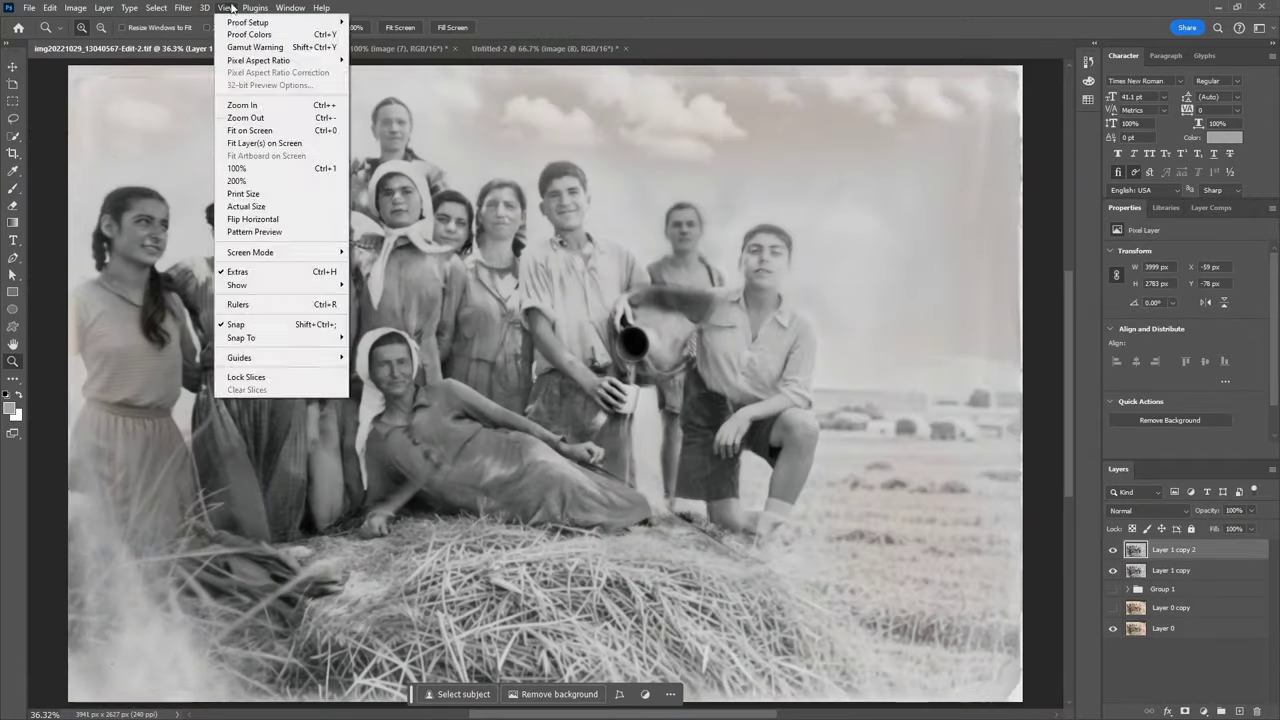
click(395, 303)
click(1150, 510)
click(1160, 540)
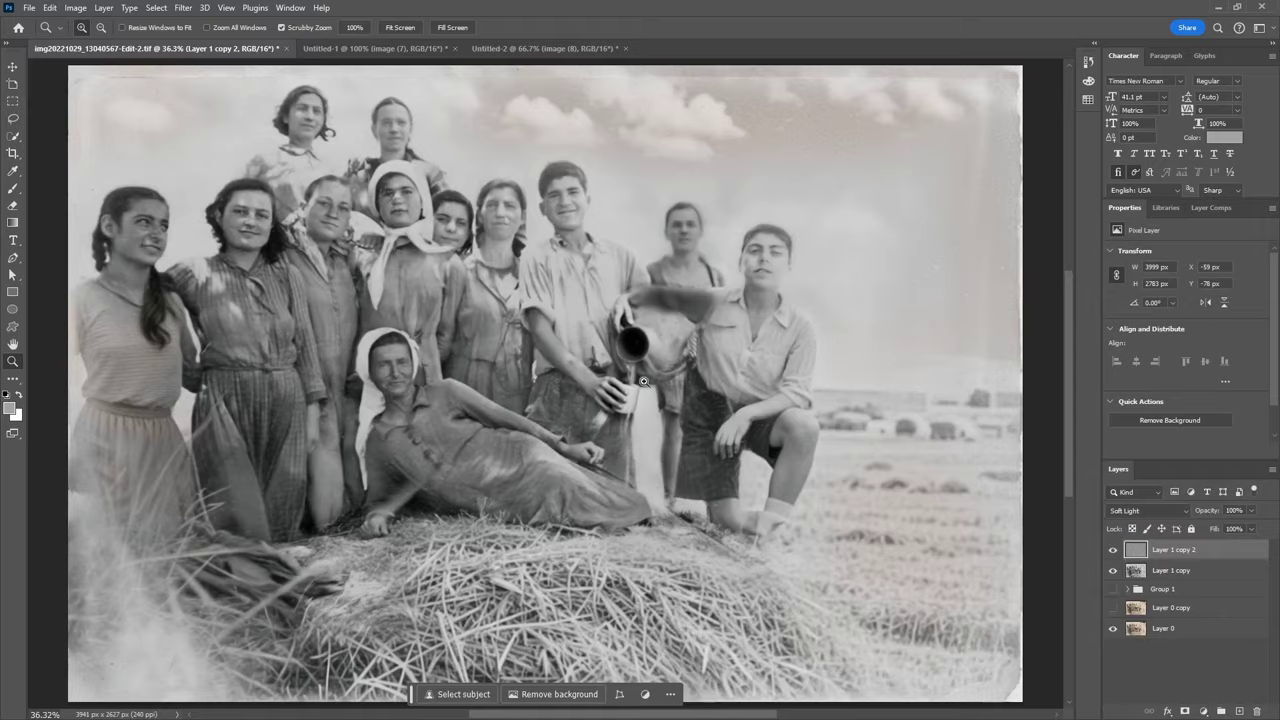
- Mask the sharpening layer and erase it from selected areas with a smaller brush
click(1185, 711)
key(e)
scroll(1013, 511, up, 5)
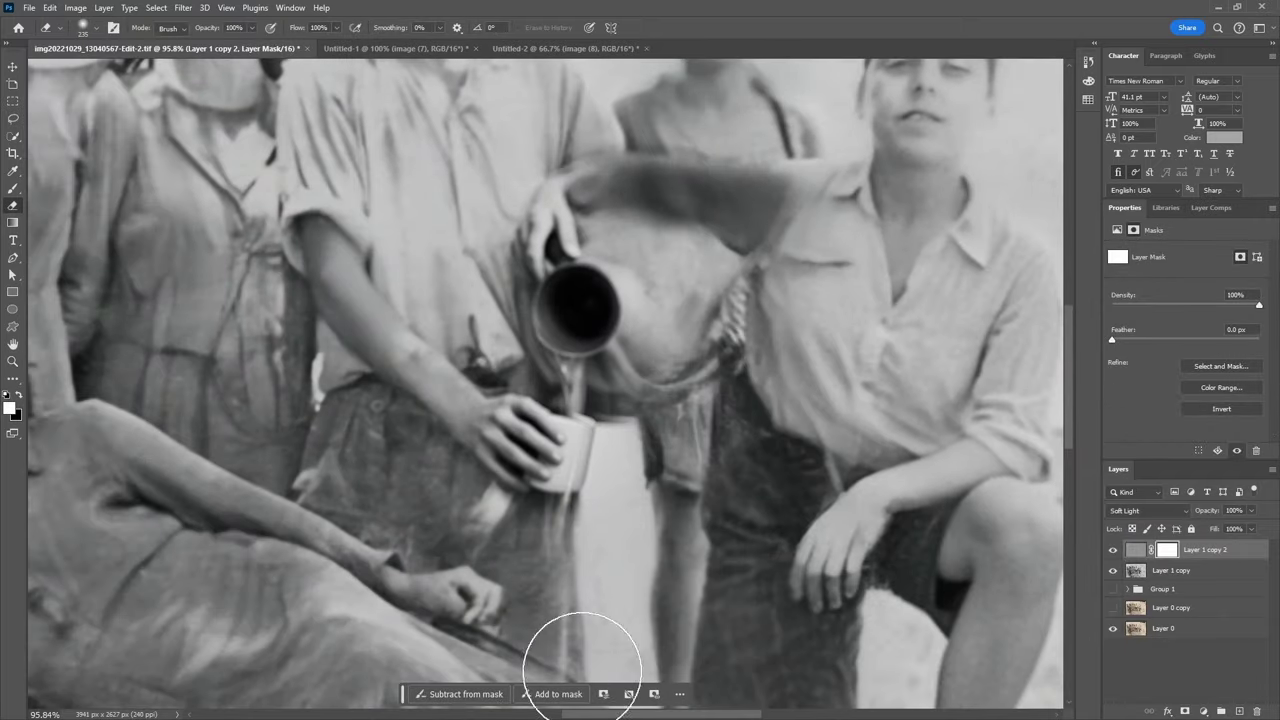
scroll(646, 136, down, 5)
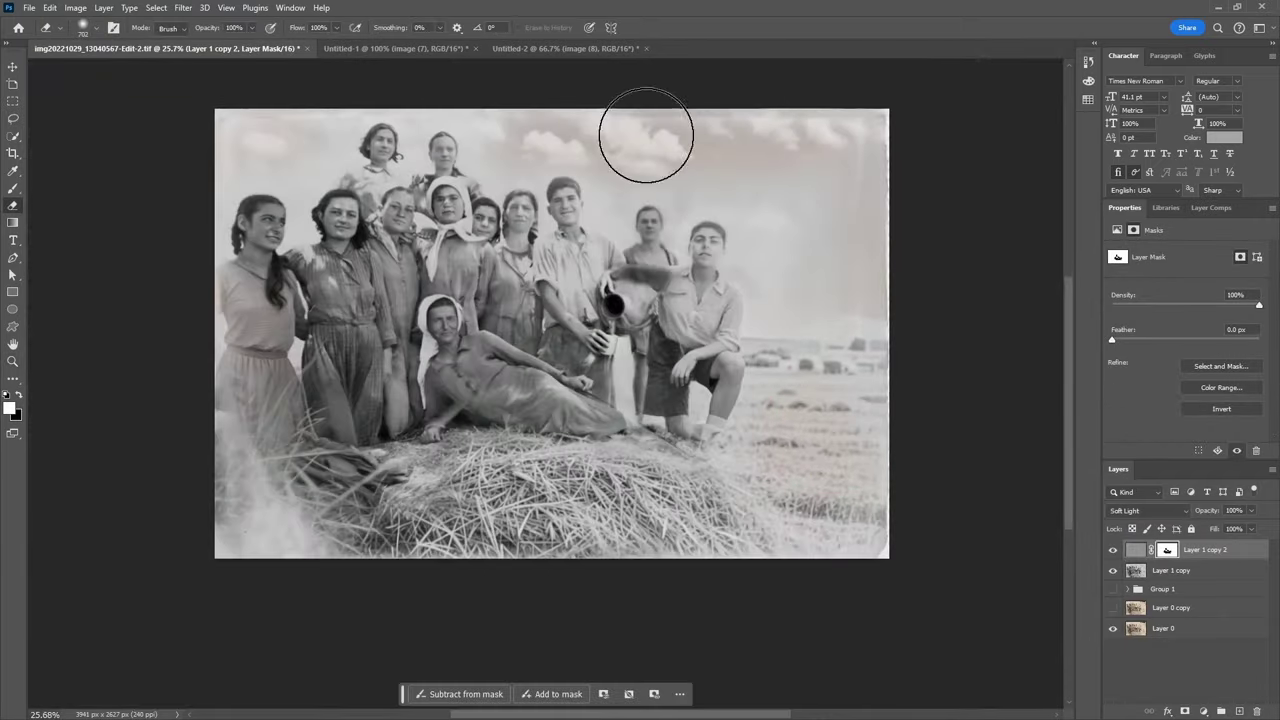
key(bracketleft)
key(bracketleft)
key(bracketleft)
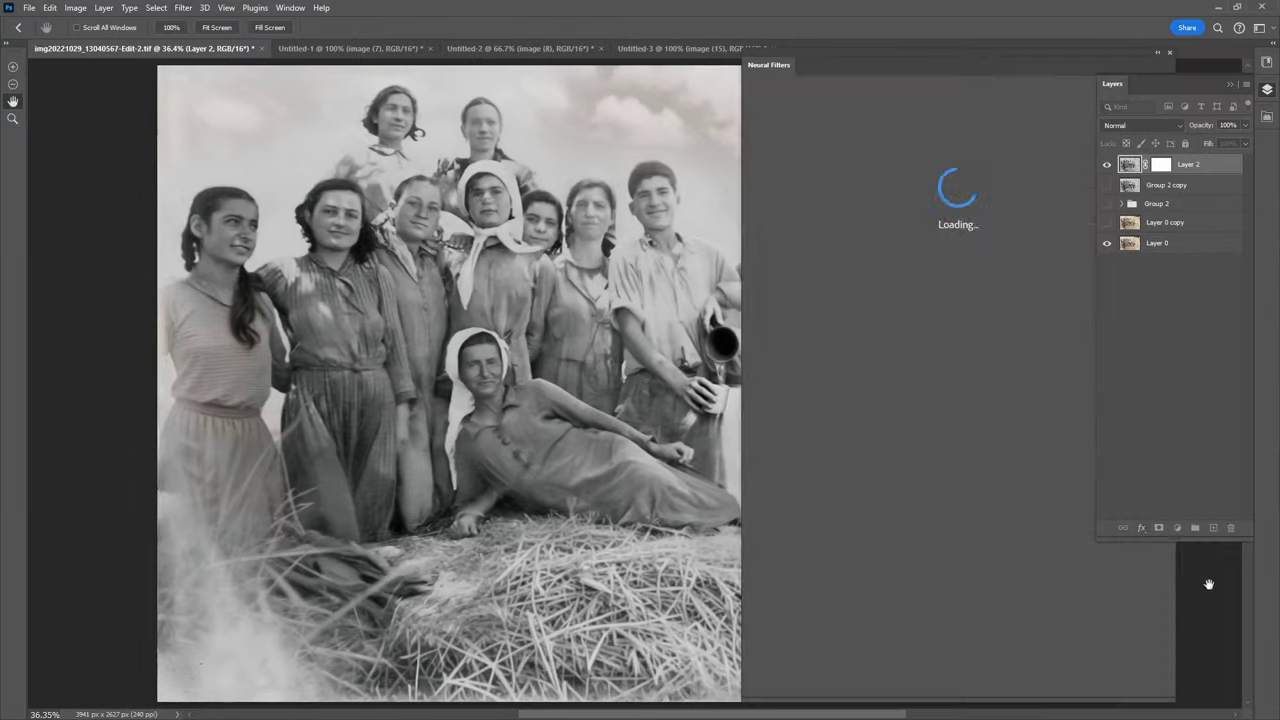
- Enable the Colorize neural filter and set blue, then light sky, as the foreground colours
click(897, 403)
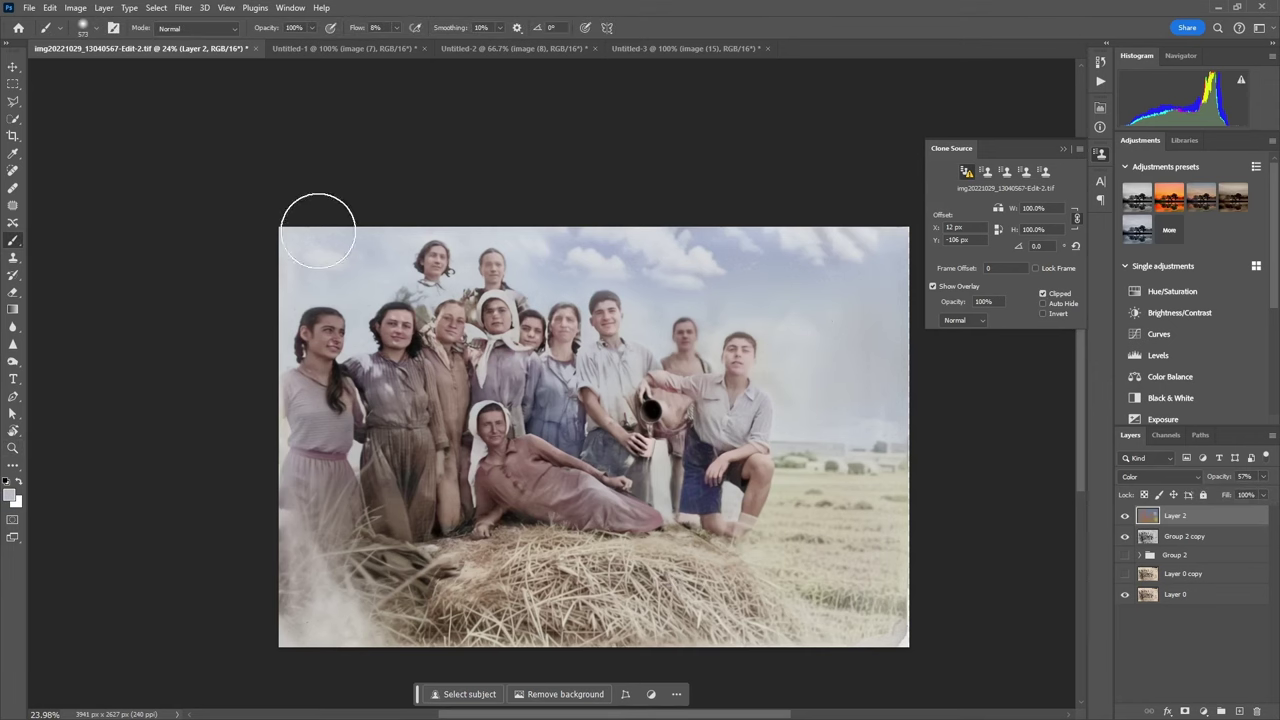
click(10, 495)
key(Return)
click(10, 495)
click(849, 357)
key(Return)
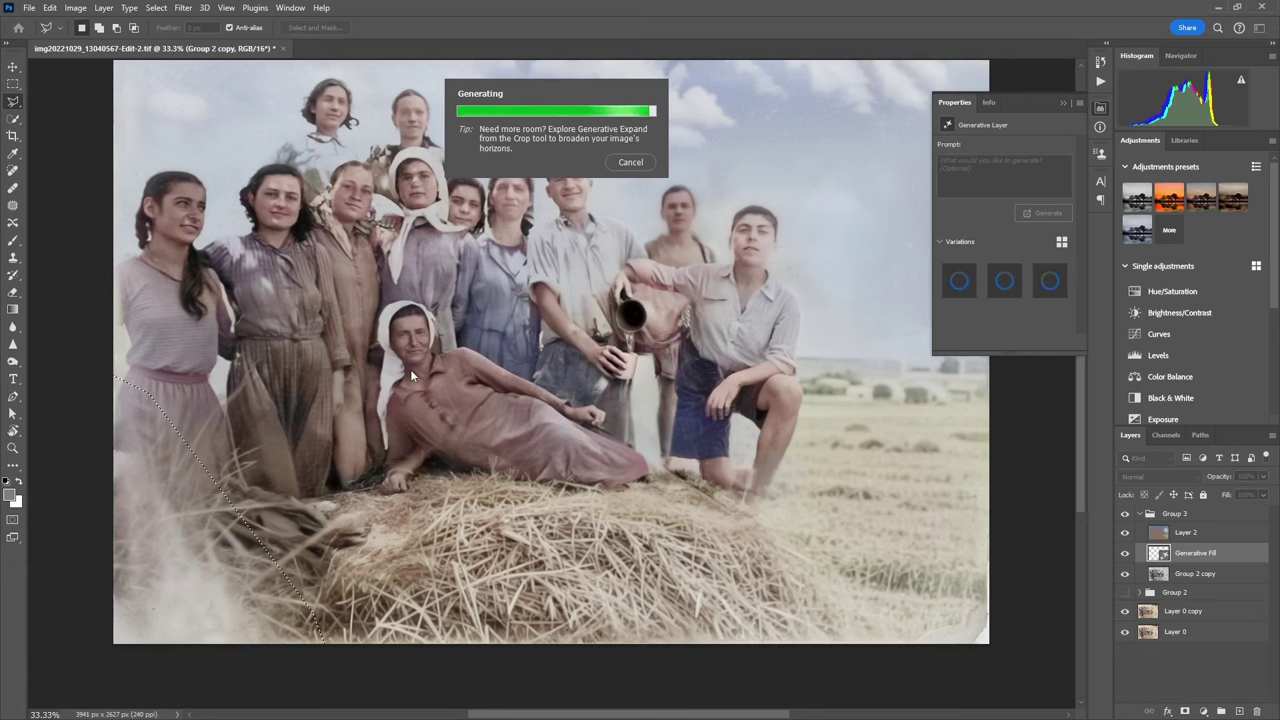
- Regenerate the outlined lower-right hay and field with Generative Fill, then select the back man's torso
click(830, 374)
click(667, 533)
click(745, 645)
click(1000, 650)
click(989, 483)
click(899, 491)
double_click(774, 413)
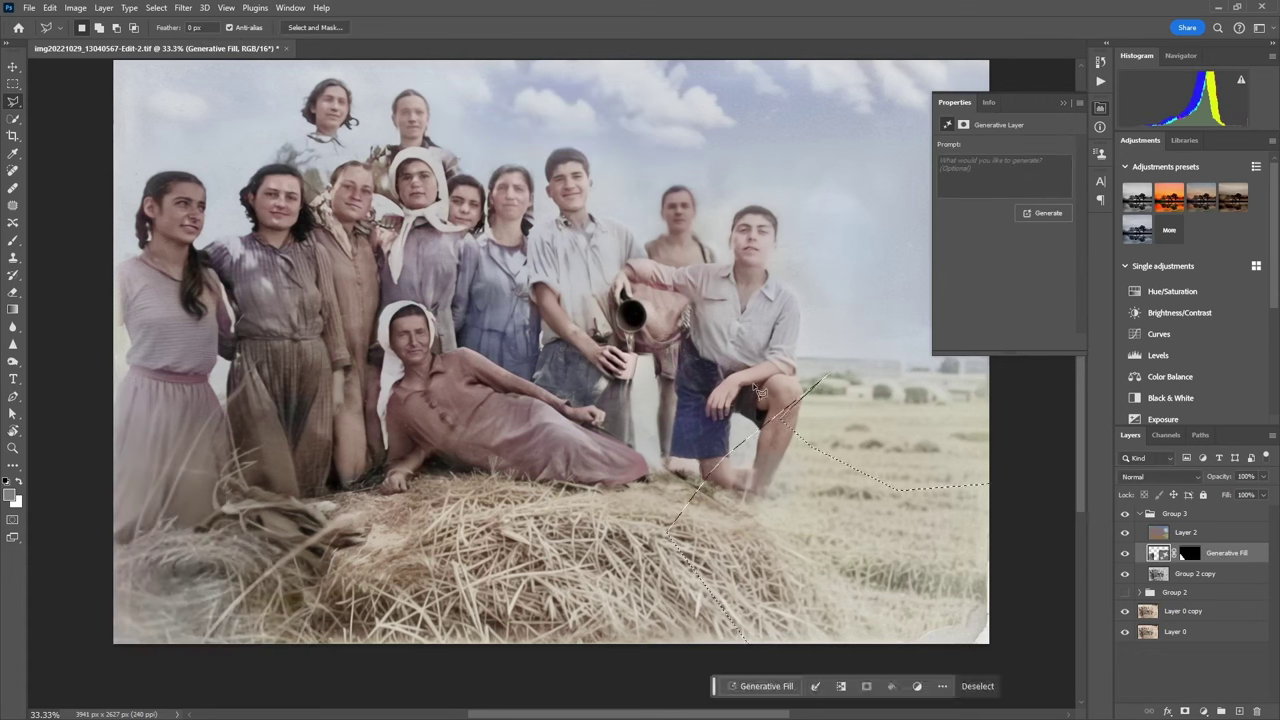
click(762, 686)
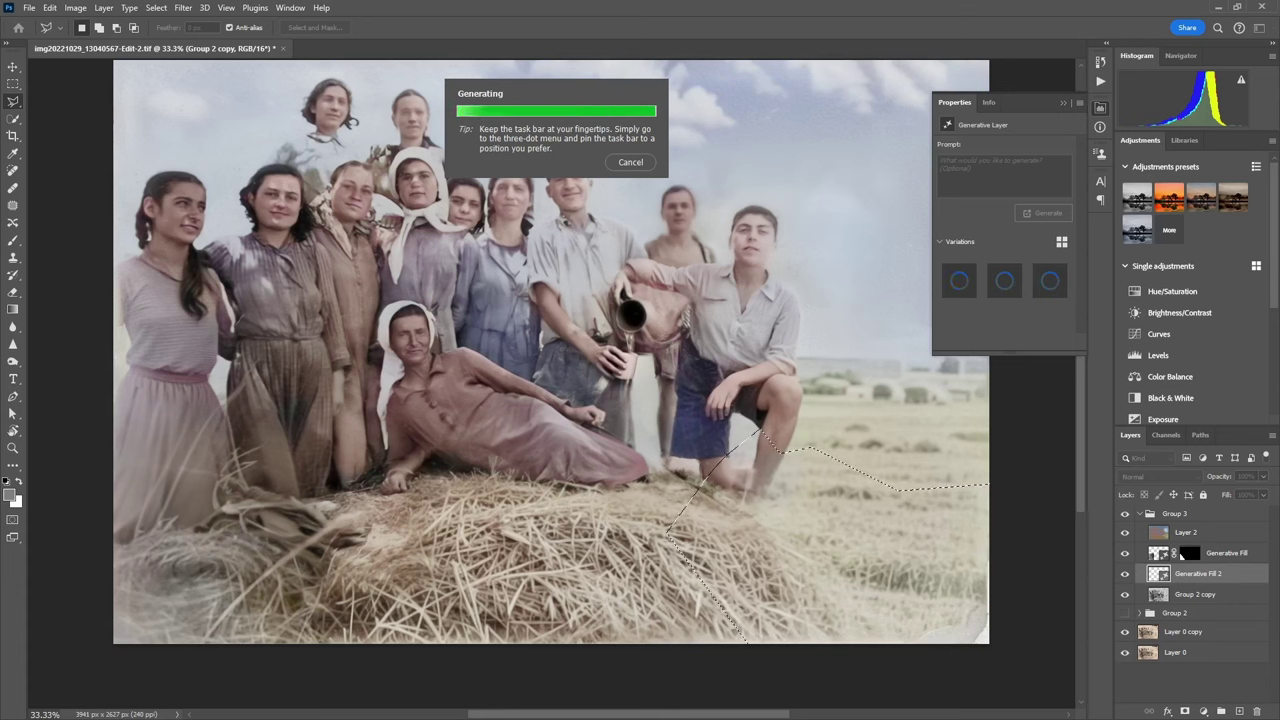
drag(648, 235, 646, 252)
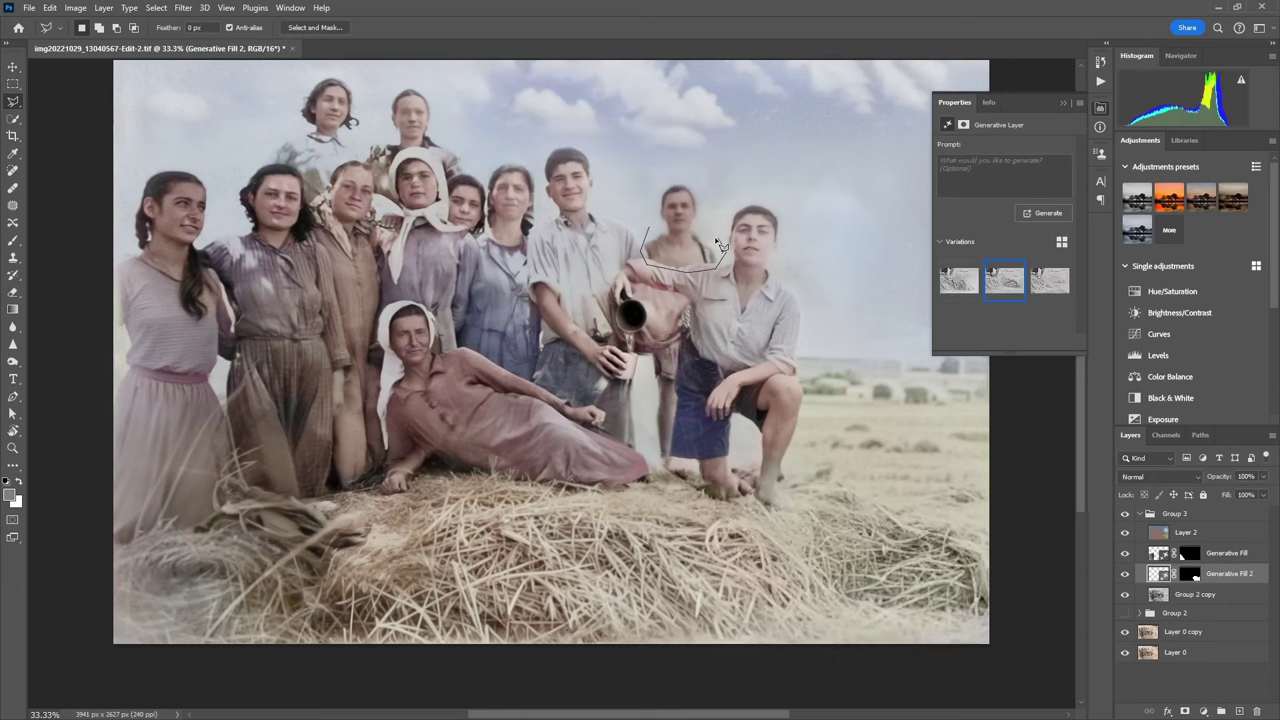